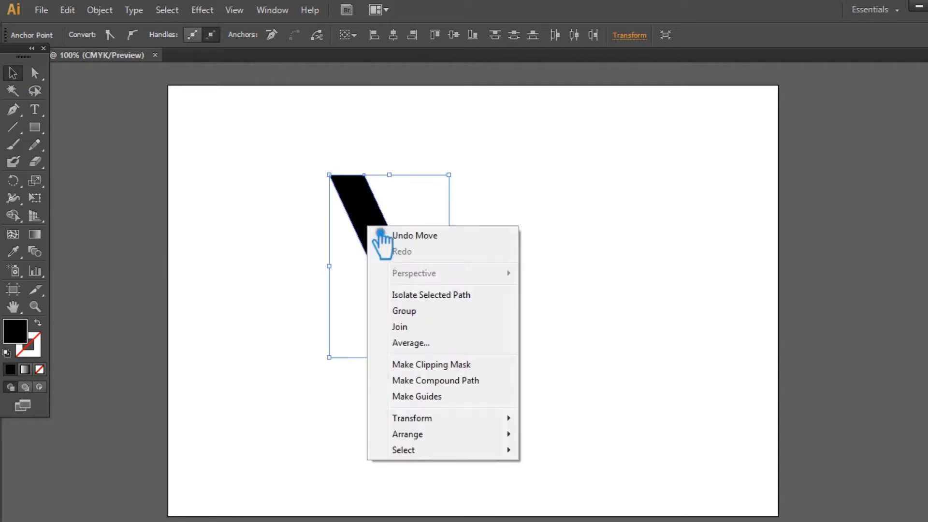
- Slant the black bar further by nudging its two bottom anchor points to the right
left_click(248, 240)
left_click(367, 257)
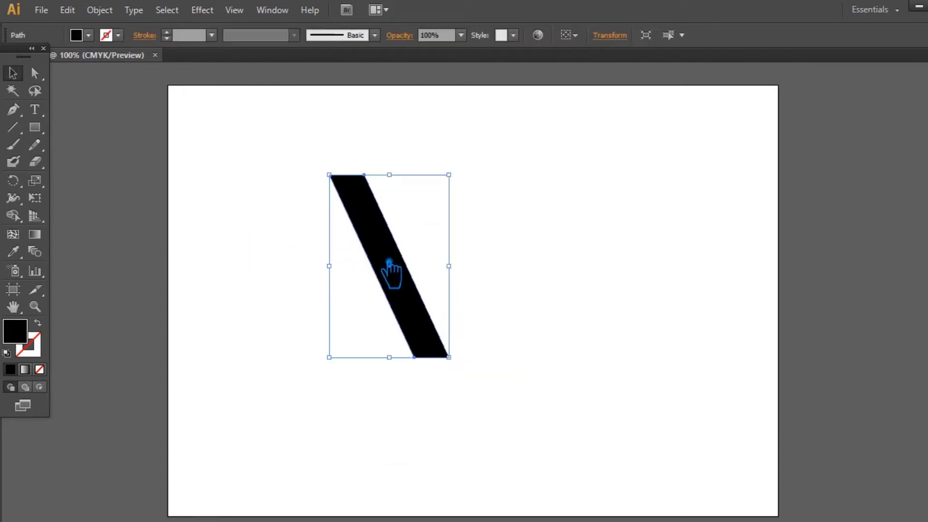
key("a")
left_click_drag(525, 389, 177, 330)
key("Right")
key("Right")
key("Right")
key("Right")
key("Right")
key("Right")
key("Right")
key("Right")
key("Right")
key("Right")
key("Right")
key("Right")
key("Right")
key("Right")
key("Right")
key("Right")
key("Right")
key("Right")
key("Right")
key("Right")
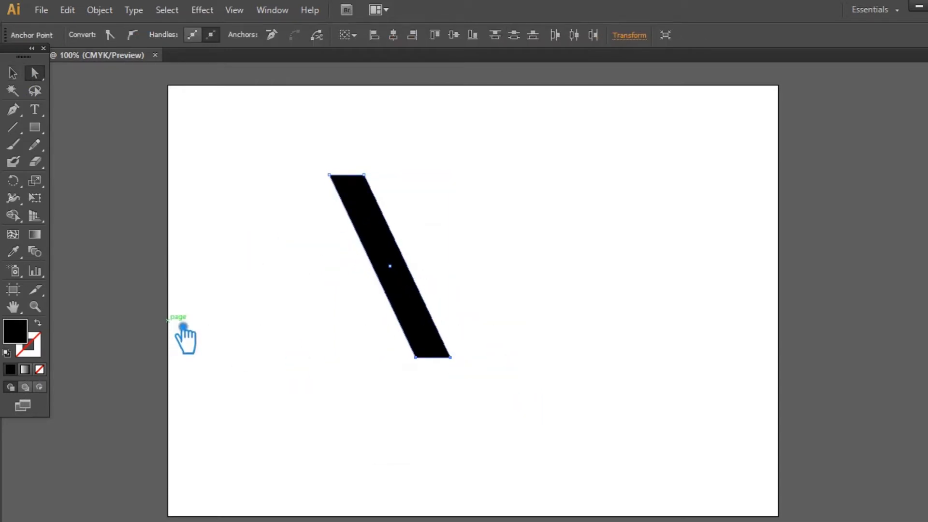
key("Right")
key("Right")
key("Right")
key("Right")
key("Right")
key("Right")
left_click(13, 73)
right_click(397, 261)
mouse_move(452, 443)
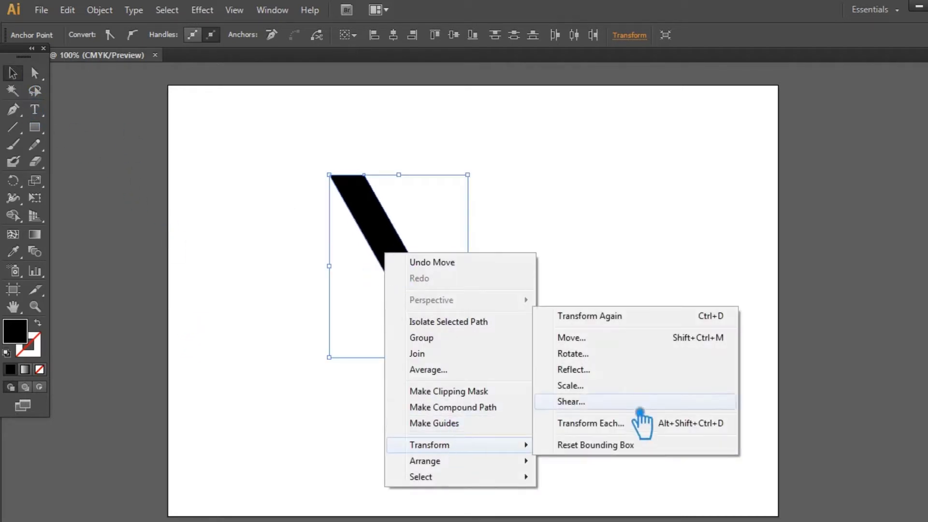
left_click(604, 381)
left_click(243, 299)
key("Return")
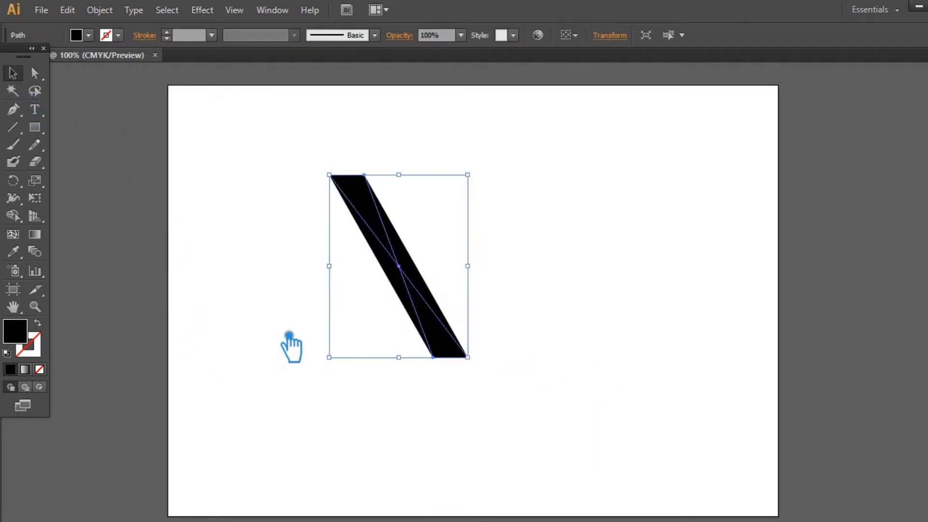
left_click(451, 305)
- Create a copy of the slanted bar reflected across the vertical axis, so the two bars cross as an X
right_click(416, 300)
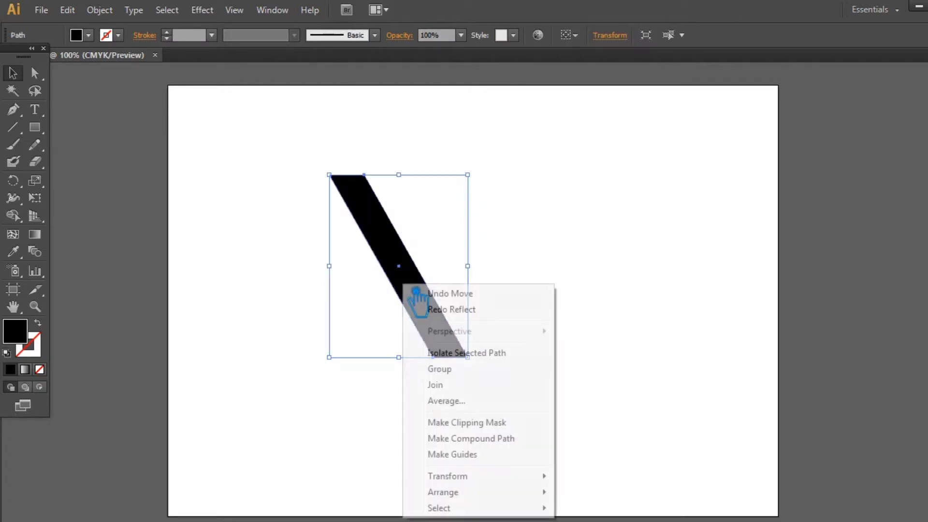
mouse_move(471, 477)
left_click(594, 403)
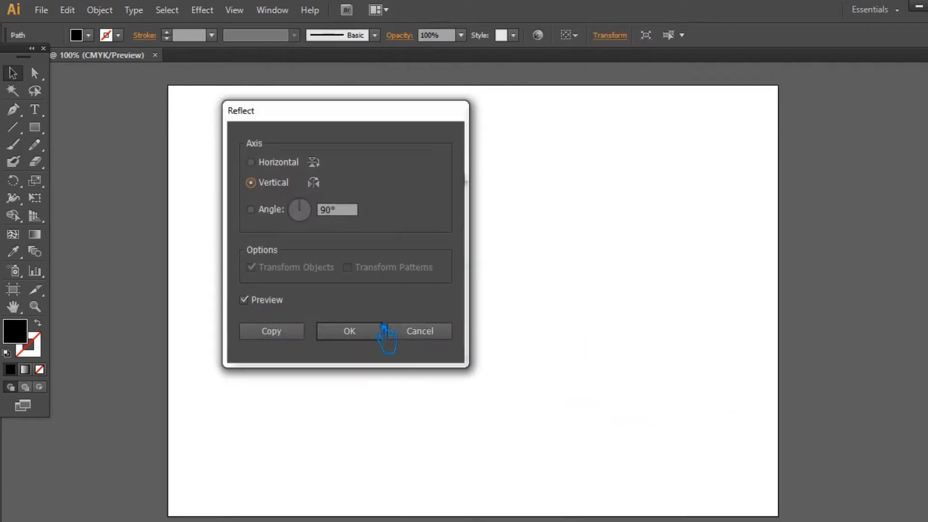
left_click(286, 332)
left_click(560, 313)
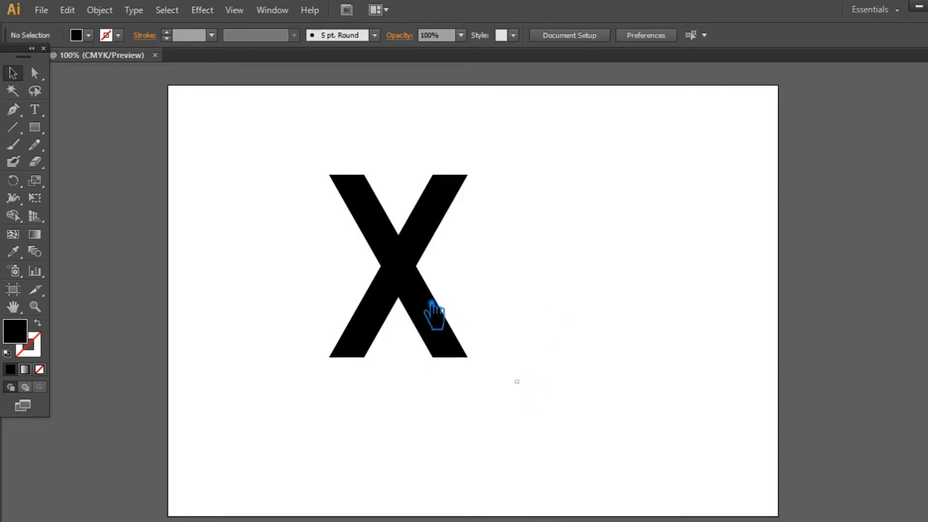
- Divide the two crossing bars with the Pathfinder and ungroup the resulting pieces
left_click_drag(519, 383, 283, 170)
key("ctrl+shift+F9")
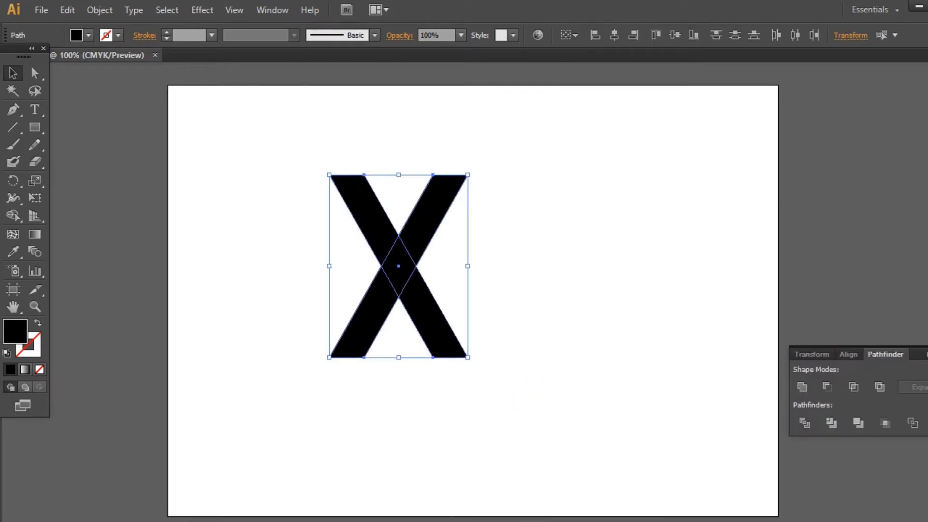
left_click(818, 430)
left_click(682, 323)
right_click(377, 323)
left_click(430, 404)
- Delete the X's lower-left and lower-right legs so that only a V shape is left
left_click(392, 314)
key("Delete")
left_click(441, 313)
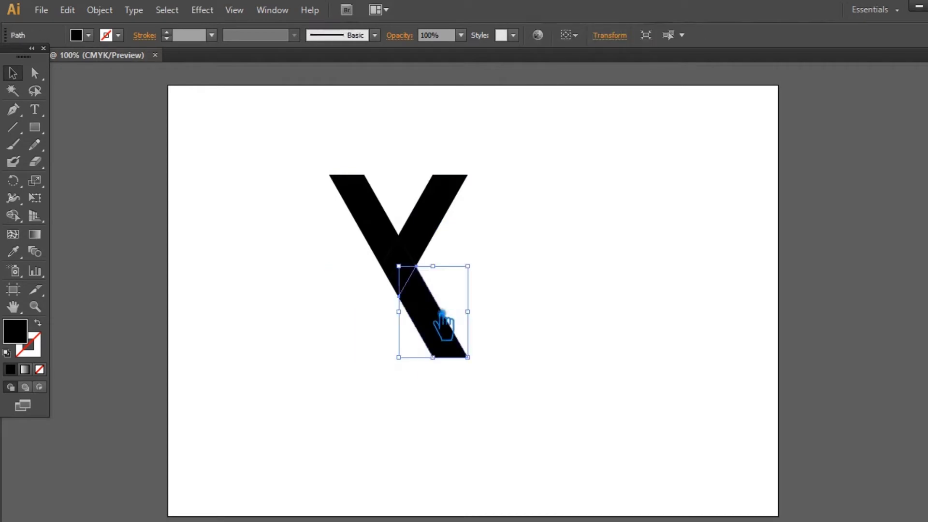
key("Delete")
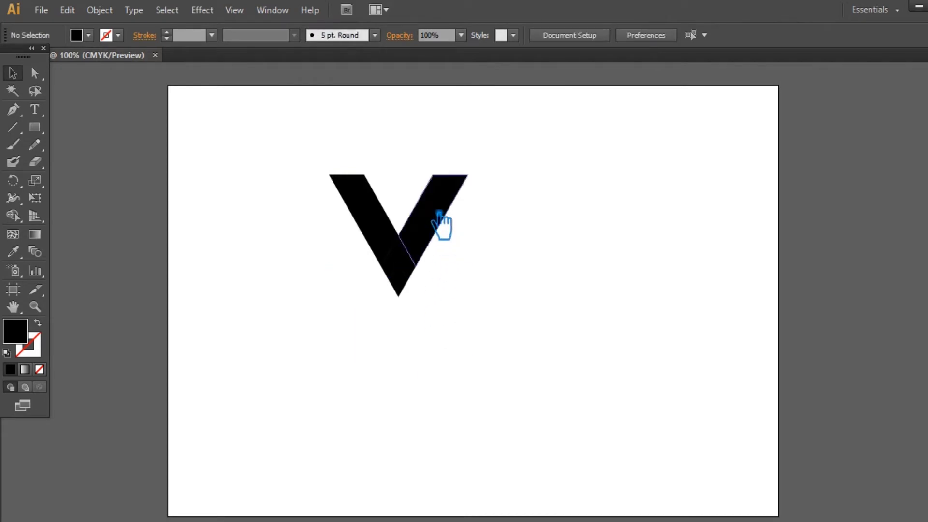
- Unite the diamond at the V's base with the left arm using the Pathfinder
left_click(410, 269)
left_click(383, 216, "shift")
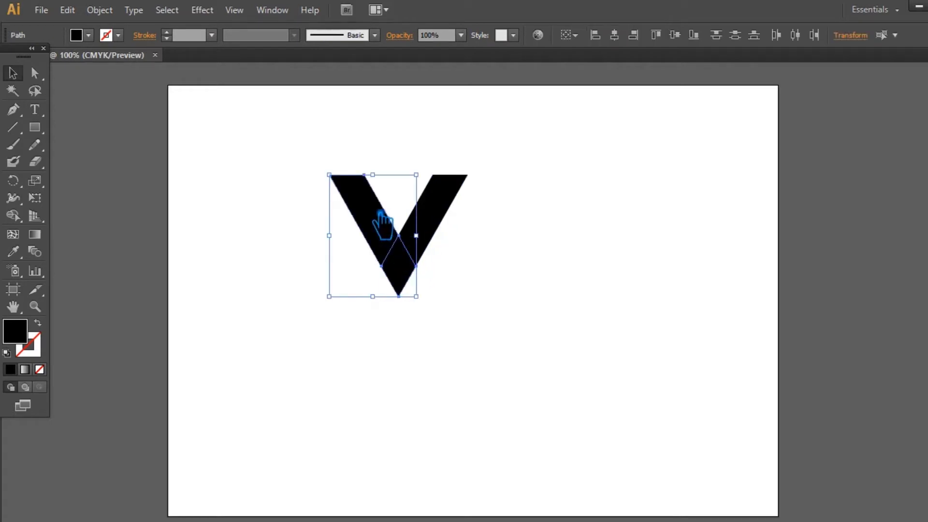
key("ctrl+shift+F9")
left_click(802, 386)
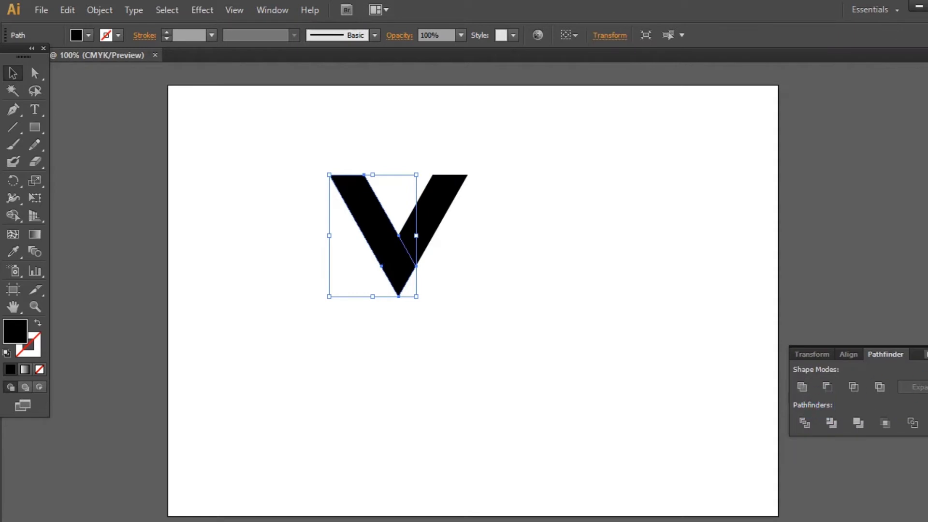
key("ctrl+shift+F9")
- Remove the extra anchor point on the left arm's outer edge, undoing the mistaken deletion at the inner corner
key("i")
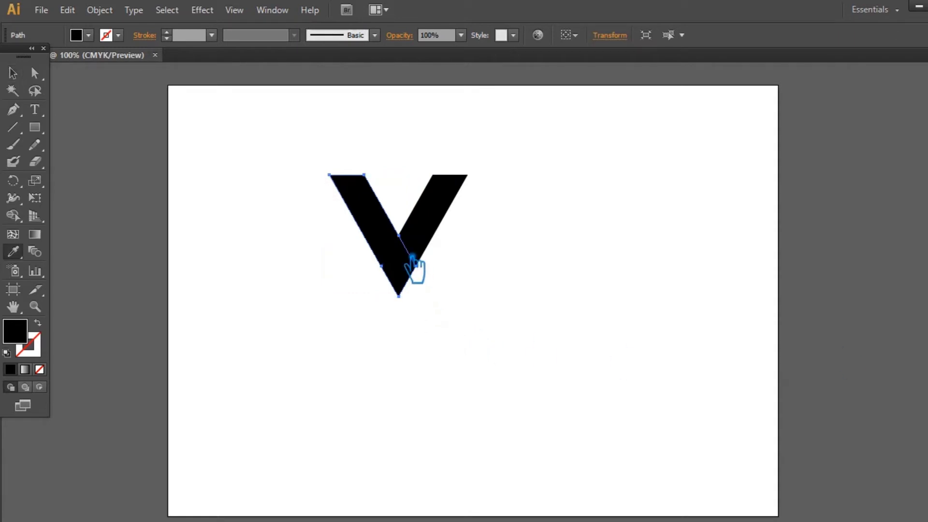
left_click(430, 267)
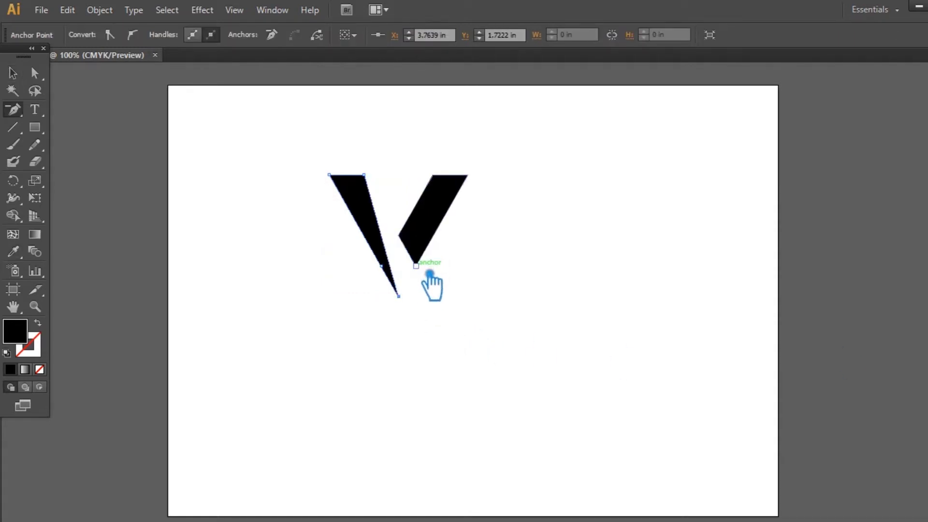
key("ctrl+z")
left_click(381, 266)
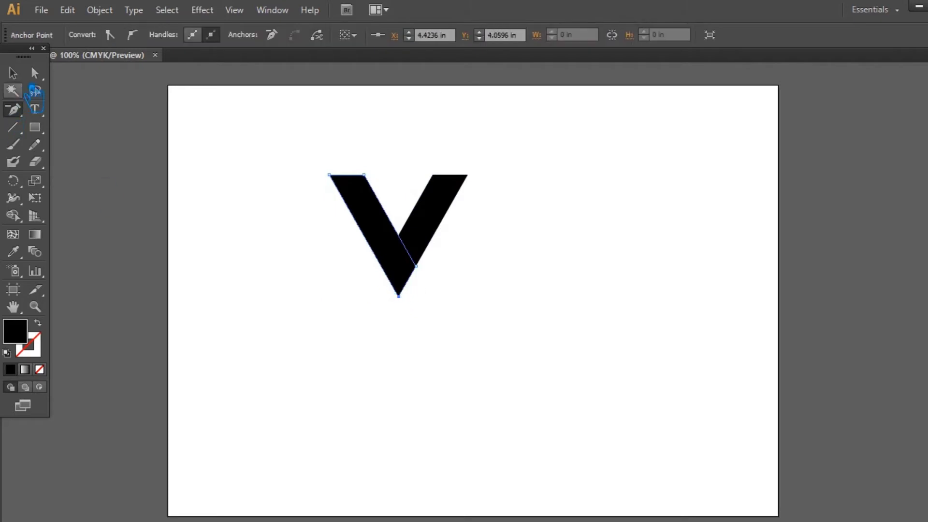
left_click(648, 259)
left_click(449, 233)
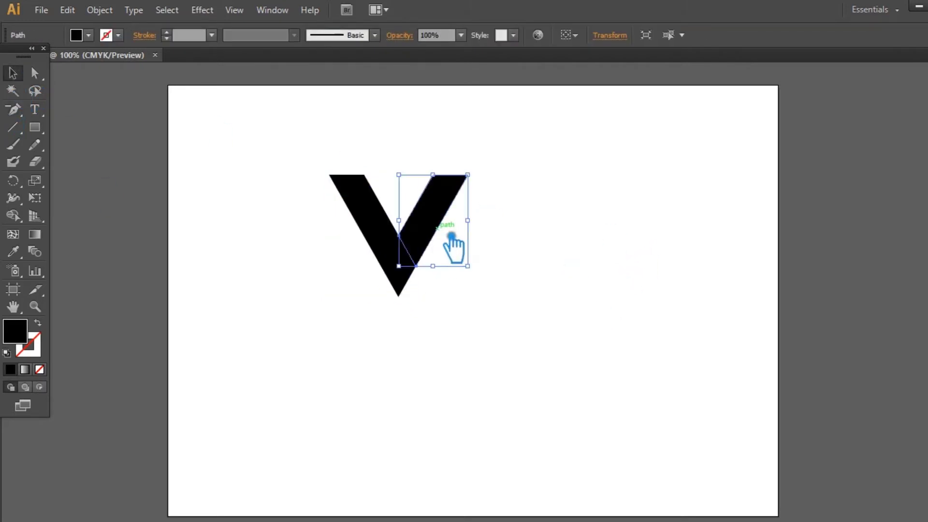
left_click(551, 264)
left_click(411, 275)
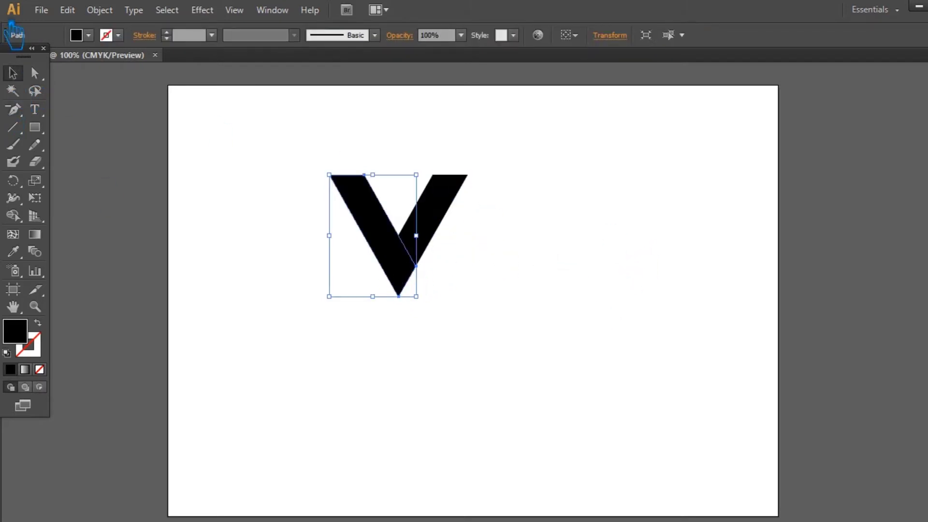
left_click(99, 10)
mouse_move(145, 305)
left_click(372, 356)
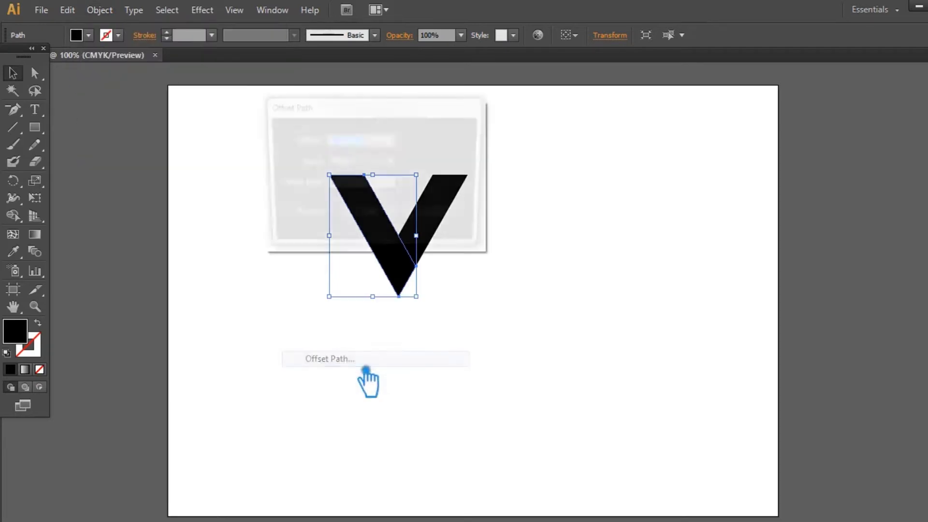
left_click_drag(344, 107, 623, 116)
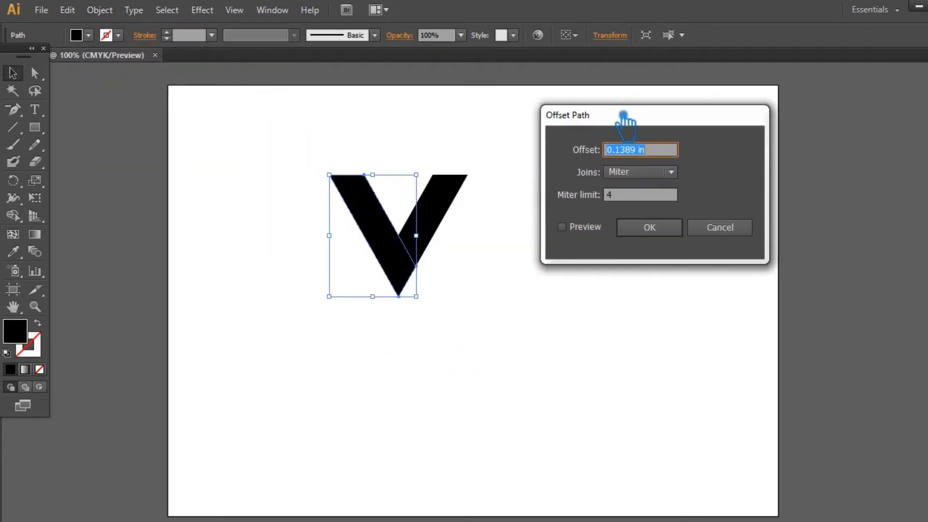
left_click(718, 225)
left_click_drag(256, 141, 501, 313)
left_click_drag(411, 269, 475, 334)
left_click(437, 382)
- Create a 0.1 in offset path around the V's left arm
key("z")
left_click_drag(329, 198, 613, 403)
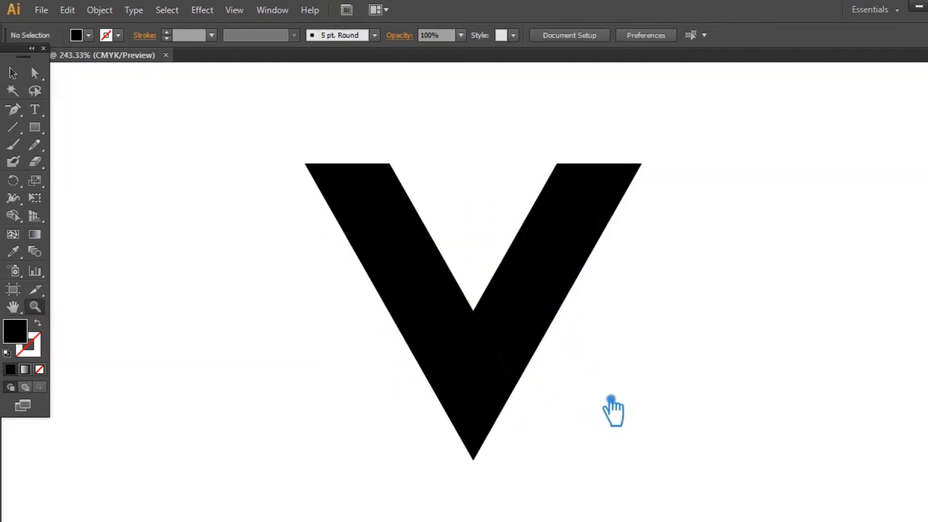
left_click(510, 304)
left_click(736, 236)
key("s")
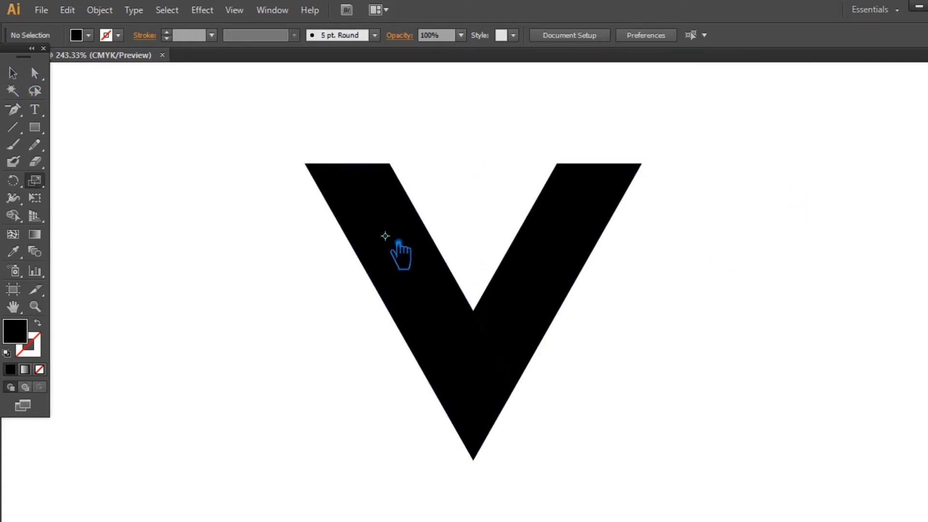
key("v")
left_click(352, 224)
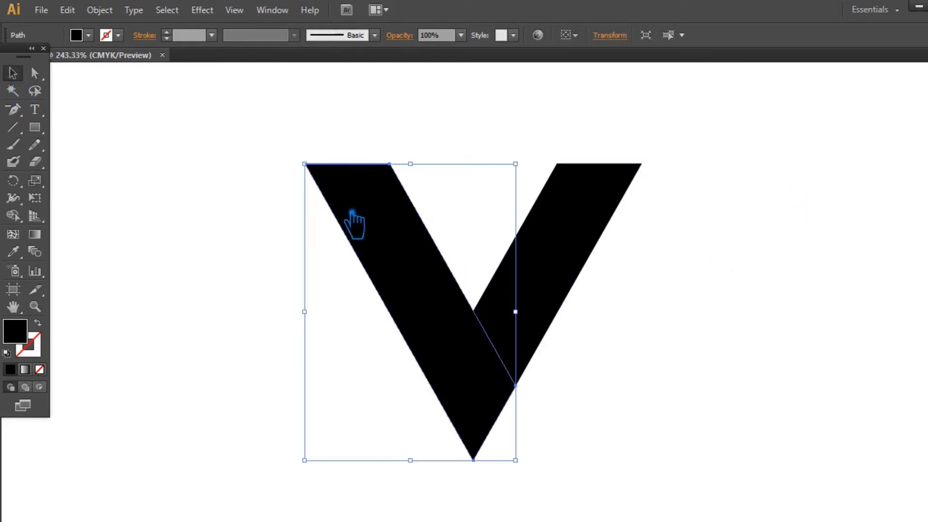
left_click(101, 10)
mouse_move(251, 307)
left_click(441, 356)
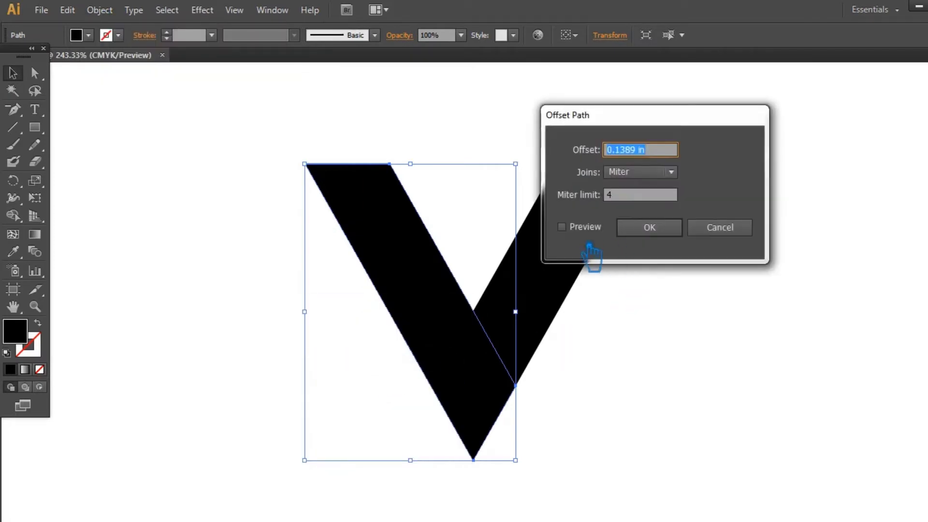
left_click(582, 228)
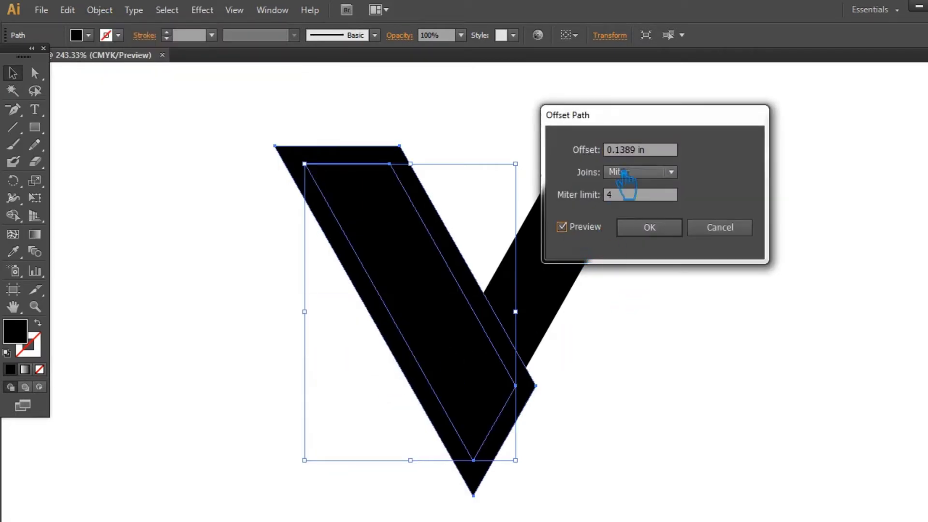
type("1")
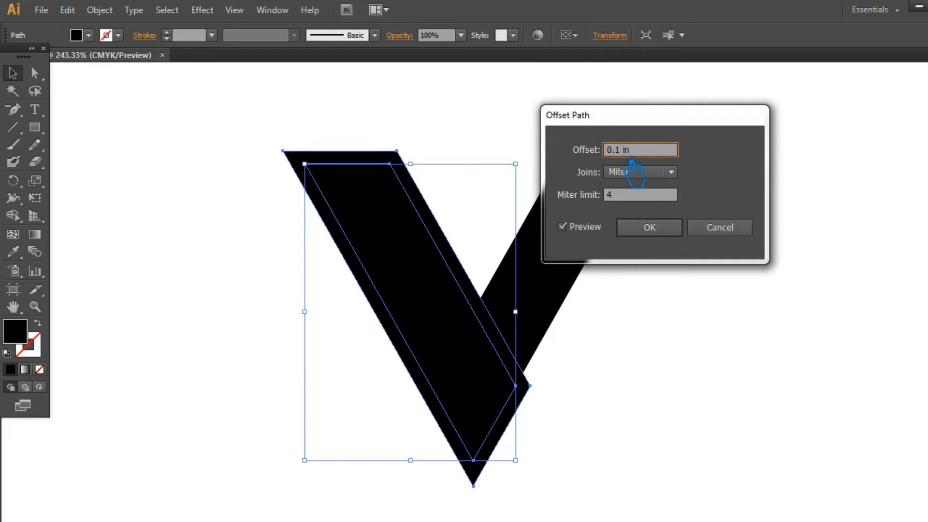
left_click(676, 231)
- Divide all the V's overlapping shapes, including the offset path, with the Pathfinder and ungroup the pieces
left_click_drag(670, 305, 358, 240)
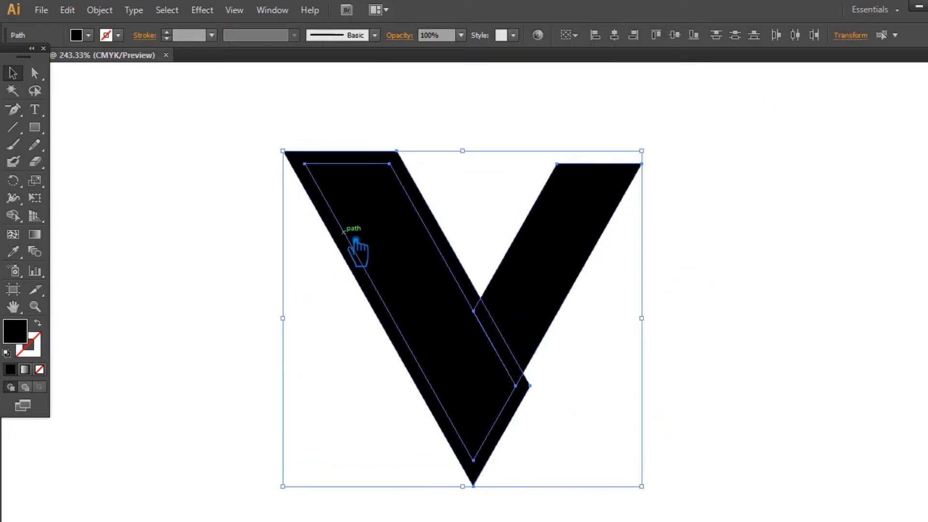
key("shift+ctrl+F9")
left_click(804, 423)
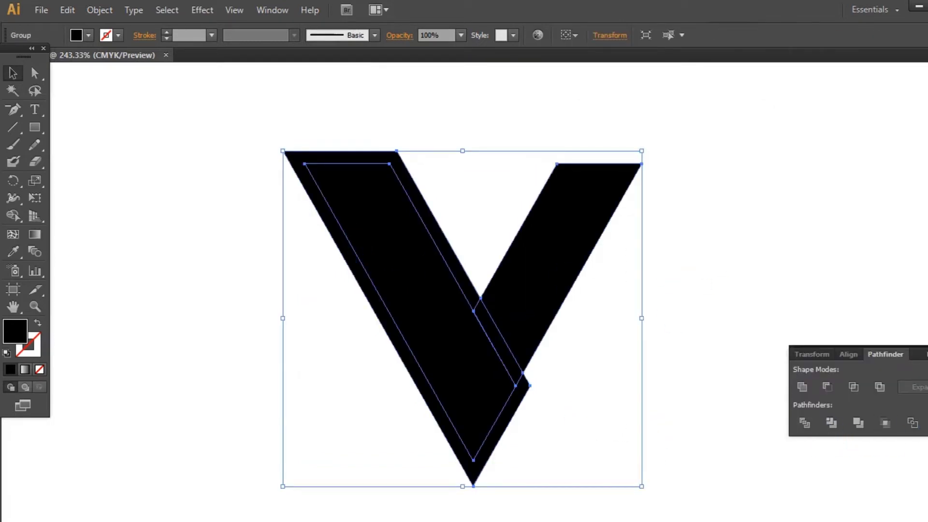
key("shift+ctrl+F9")
left_click(638, 281)
right_click(429, 214)
left_click(472, 301)
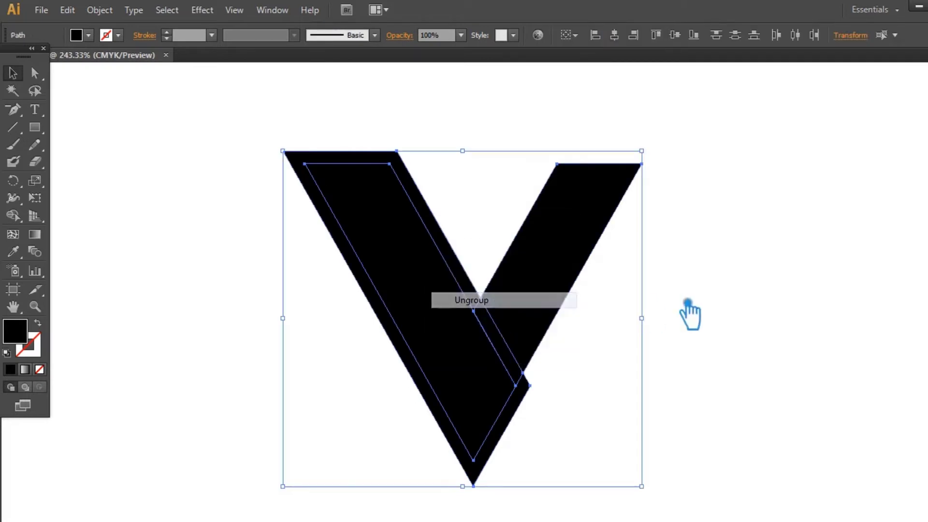
- Delete the offset outline outside the V, keeping the narrow strip where the right arm meets the left arm
left_click(703, 307)
left_click(471, 265)
key("Delete")
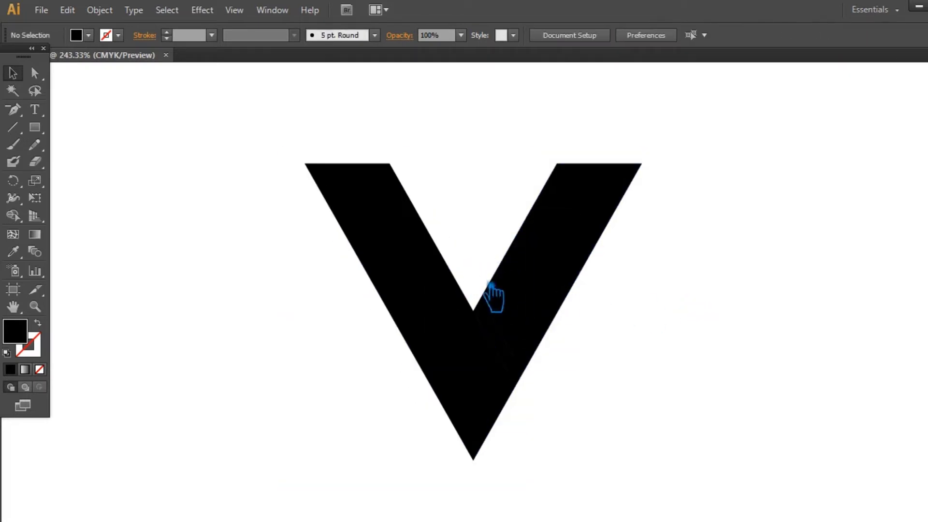
left_click(517, 362)
key("Delete")
- Set the left arm's fill to the teal color #32AEB7
left_click(414, 275)
double_click(19, 335)
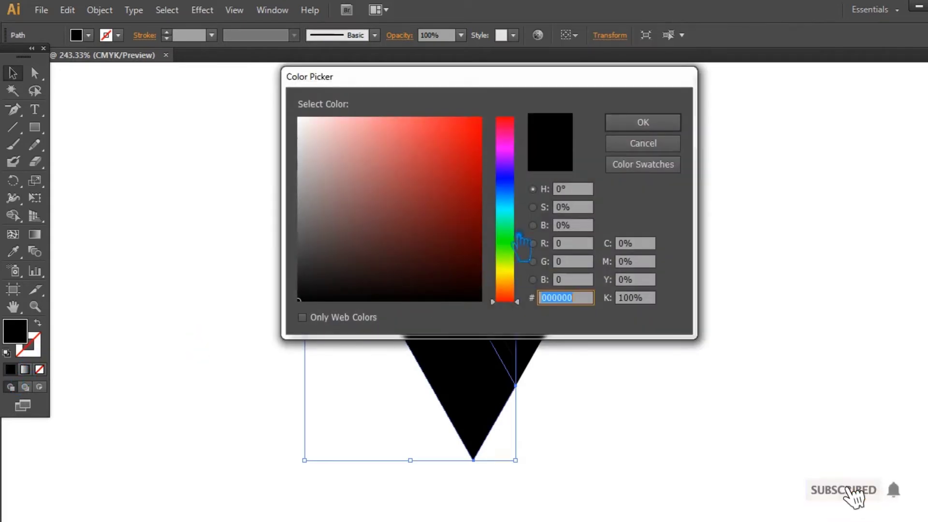
left_click(505, 207)
left_click(445, 188)
left_click(437, 175)
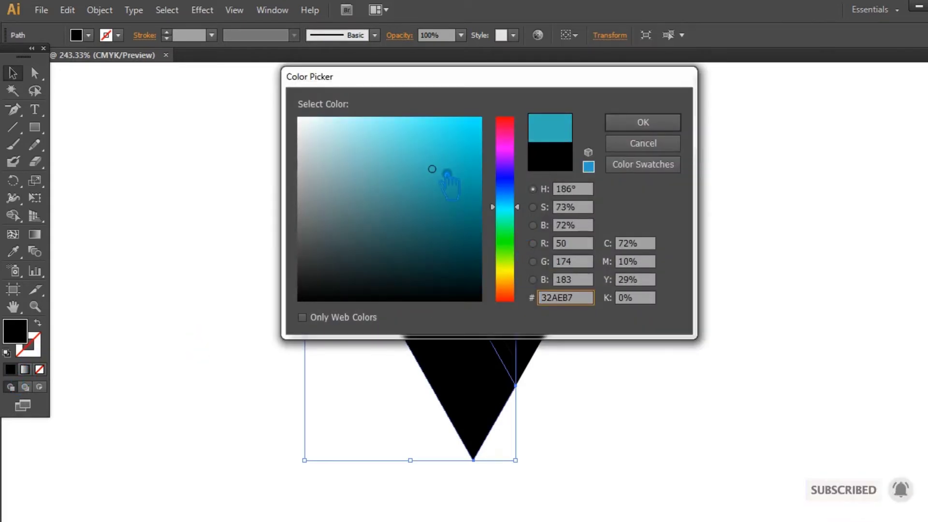
left_click(643, 124)
- Switch the Color panel from grayscale to a hex-based color mode and darken the left arm's teal fill
key("F6")
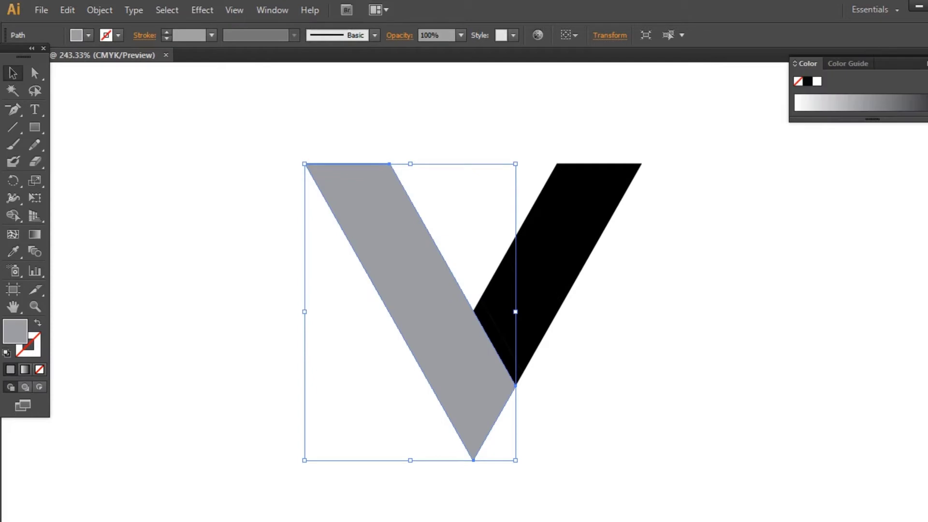
left_click(924, 63)
left_click(849, 118)
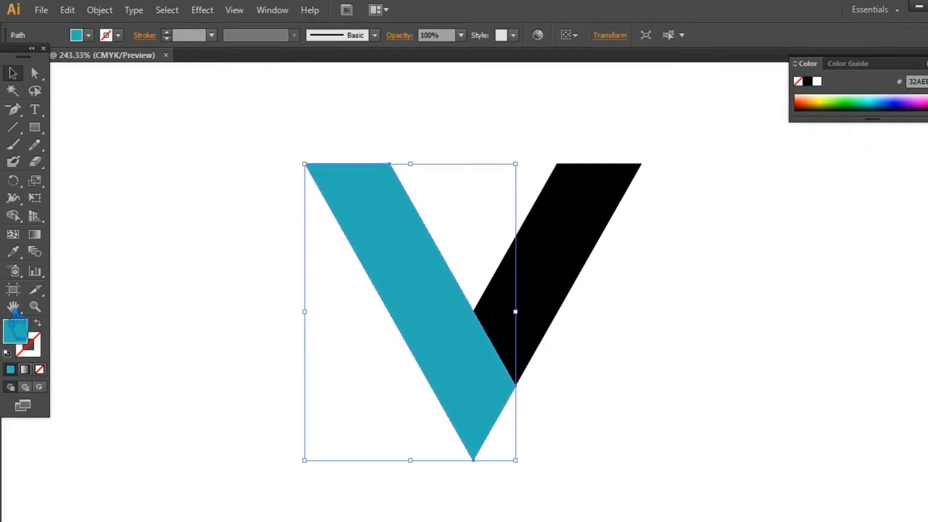
double_click(22, 336)
left_click(440, 191)
left_click(660, 125)
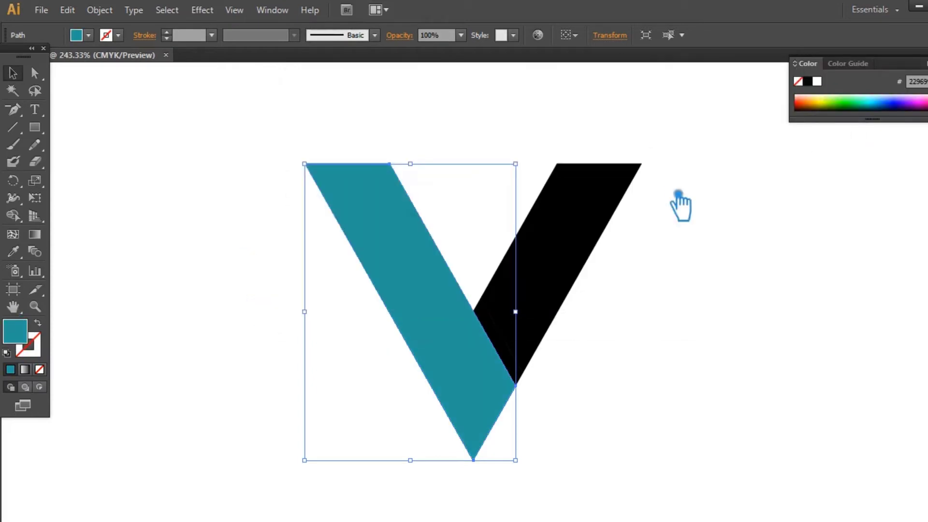
- Sample the left arm's teal onto the right arm and darken the right arm's fill to #105B5B
left_click(710, 304)
left_click(564, 273)
left_click(13, 251)
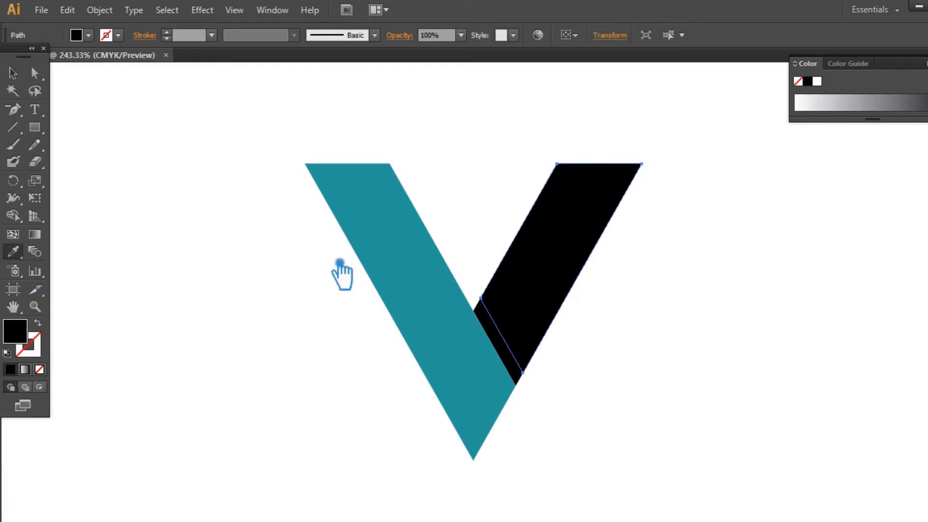
left_click(342, 273)
double_click(23, 336)
left_click(447, 234)
left_click(643, 123)
key("v")
left_click(121, 154)
- Fill the narrow strip between the arms with the dark teal sampled from the right arm
left_click(503, 353)
left_click(24, 258)
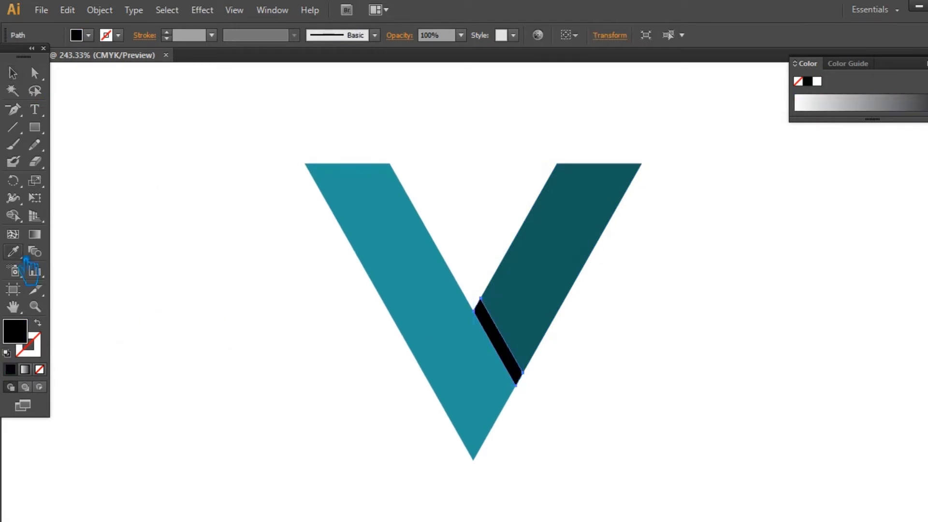
left_click(565, 269)
left_click(12, 73)
left_click(629, 294)
- Lighten the right arm's fill to a teal between the left arm's color and the narrow strip's color
left_click(553, 290)
double_click(25, 336)
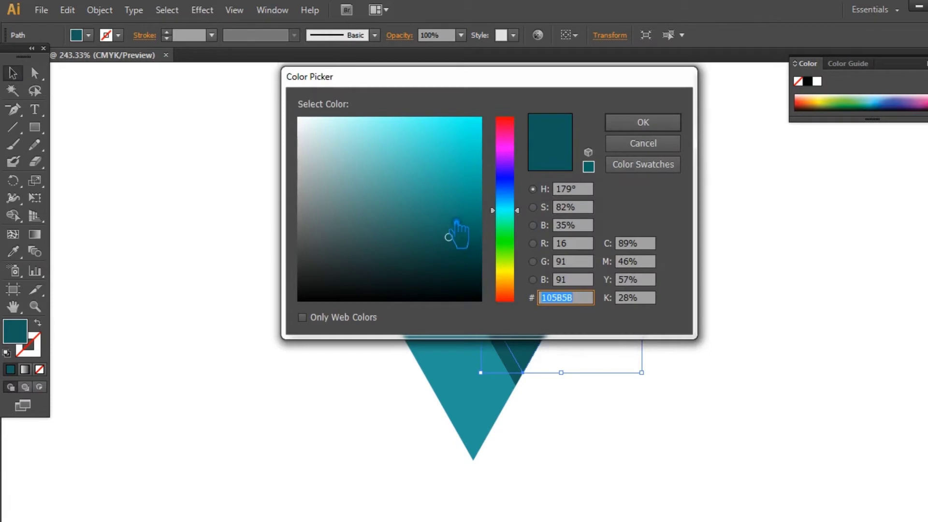
left_click_drag(448, 237, 443, 215)
left_click(627, 124)
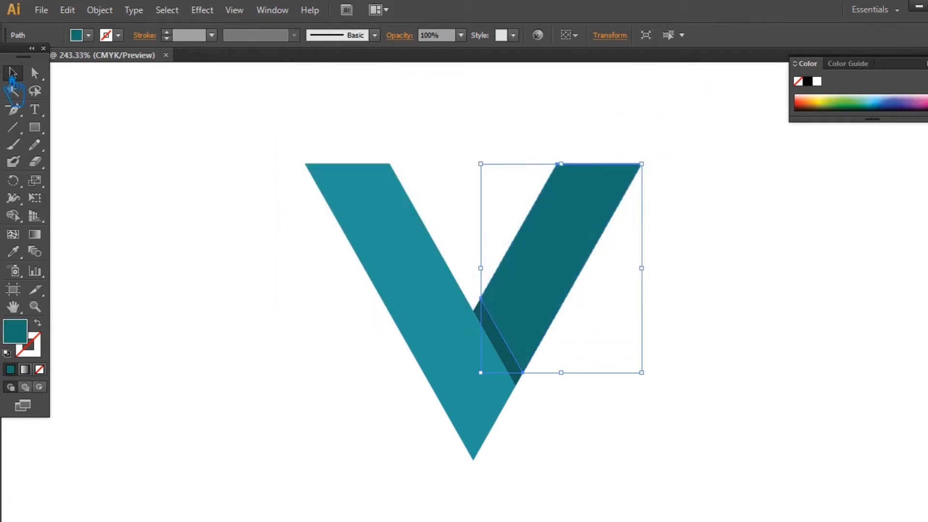
left_click(143, 141)
- Darken the narrow strip's fill to a very dark teal as the fold shadow
left_click(507, 348)
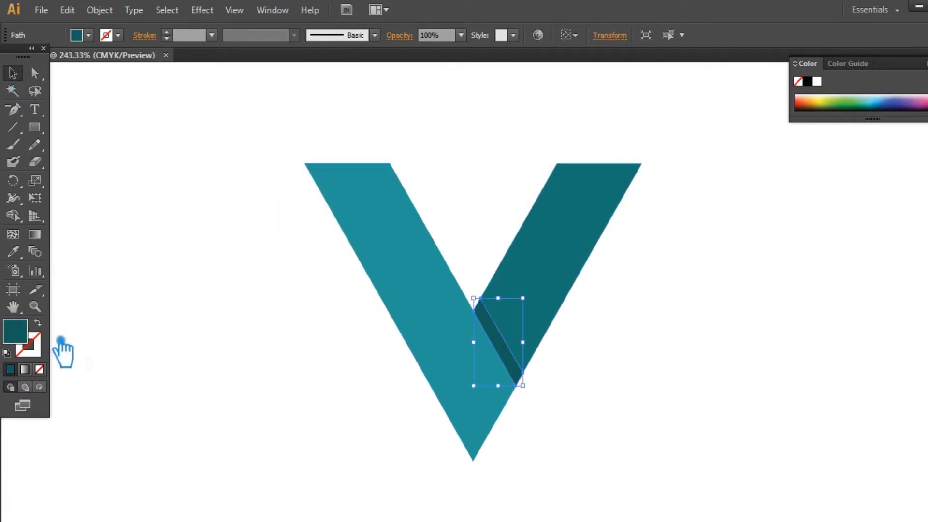
double_click(15, 332)
left_click(454, 252)
left_click(667, 127)
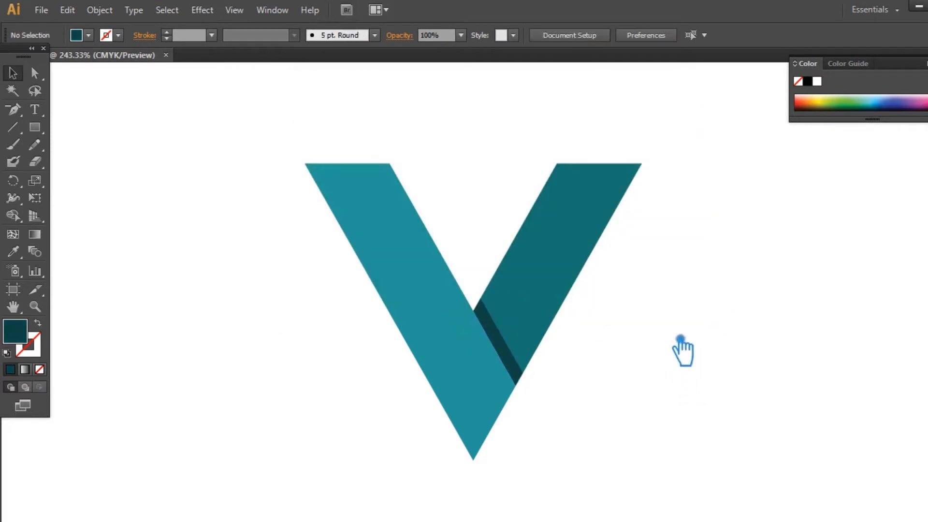
- Group all parts of the V and place a duplicate beside the original at the same height
key("s")
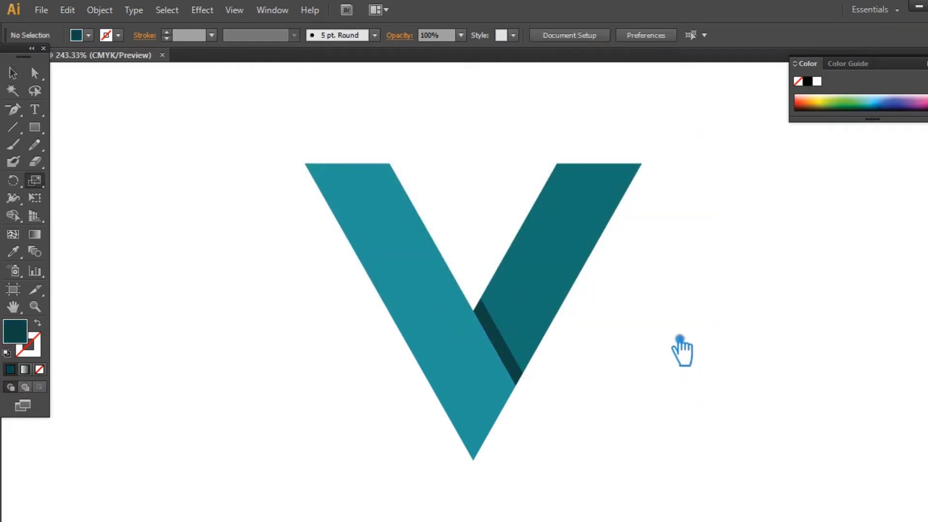
left_click_drag(750, 296, 607, 295)
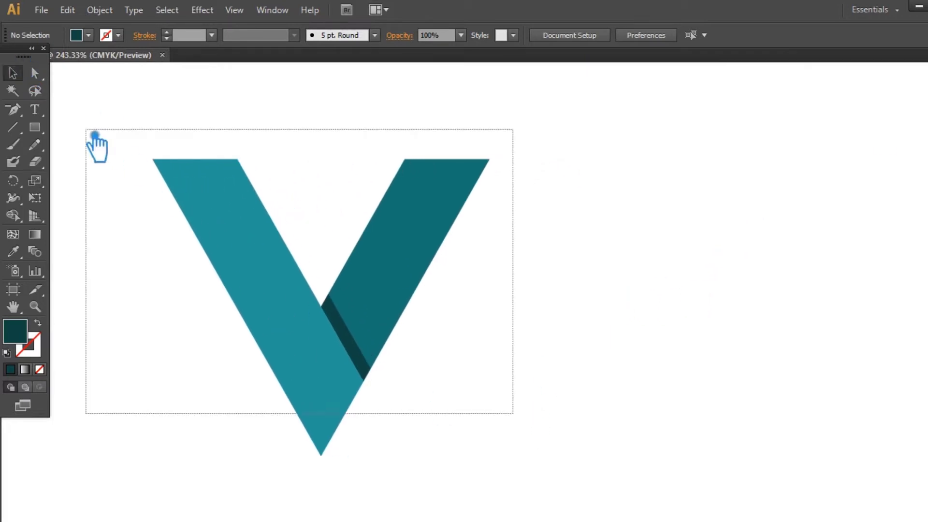
left_click_drag(95, 136, 98, 140)
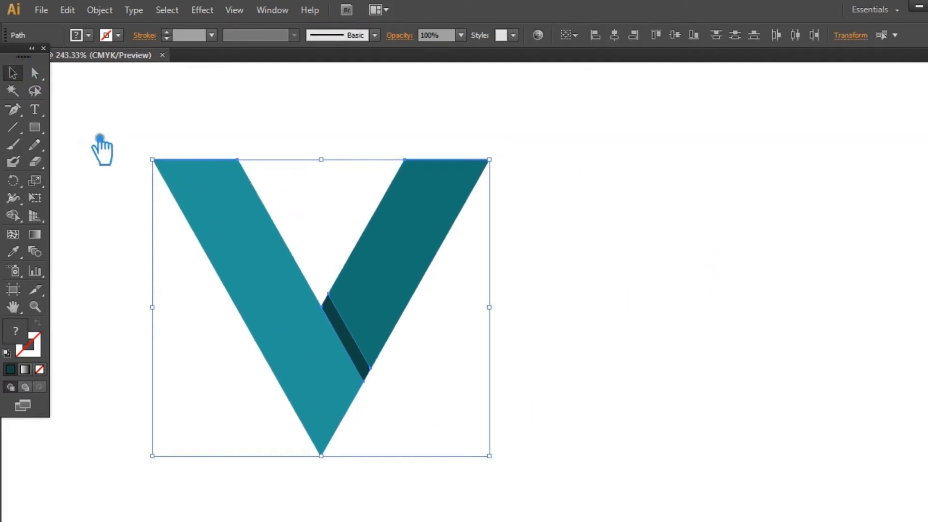
left_click(678, 274)
left_click_drag(407, 274, 769, 275)
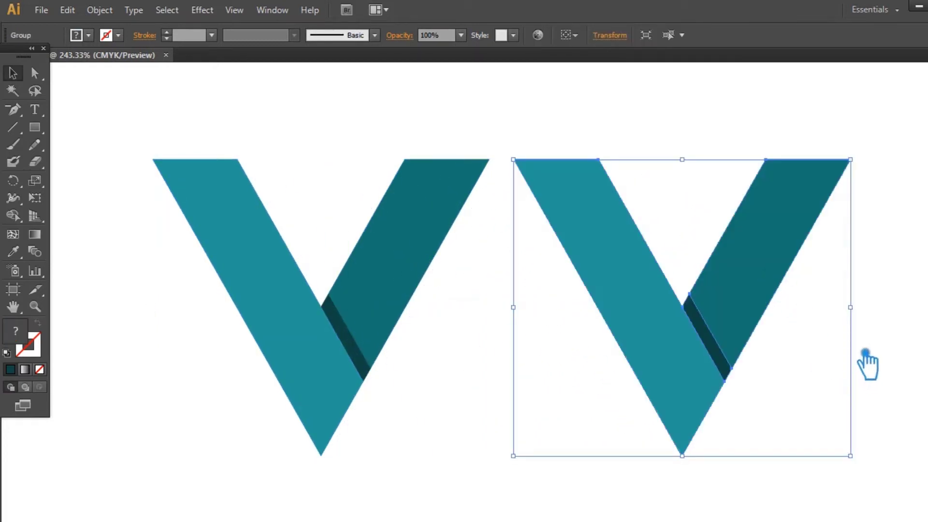
left_click(870, 309)
- Ungroup the duplicated V into its separate parts
right_click(773, 242)
left_click(824, 336)
left_click(905, 242)
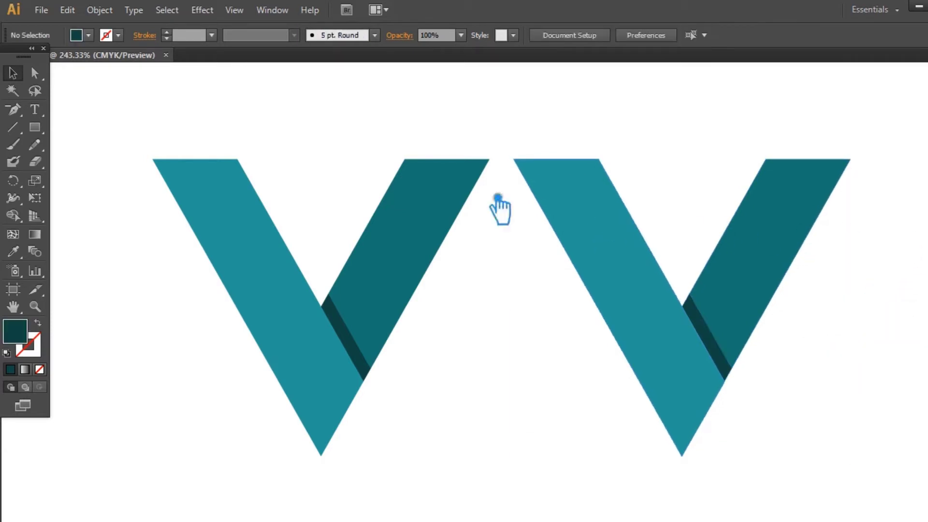
- Try to scale down an in-place copy of the second V's left arm around its center
left_click(13, 128)
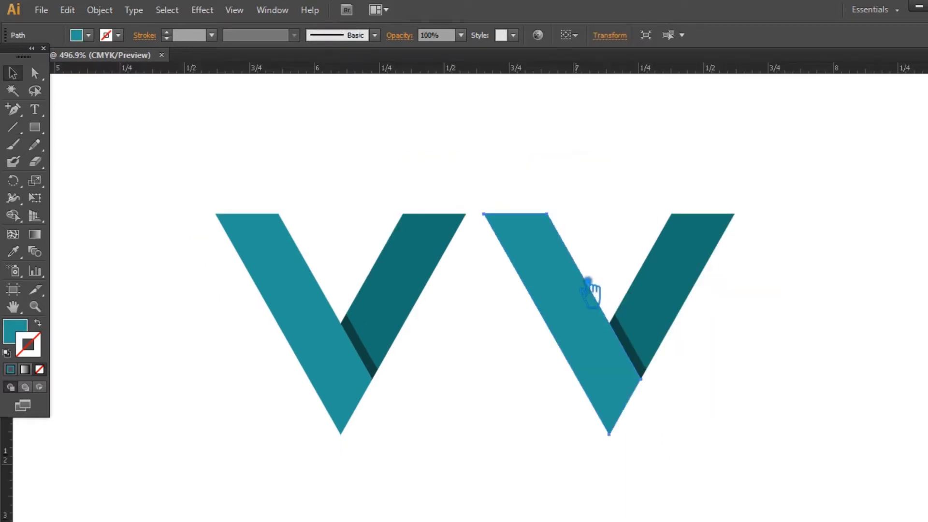
left_click(588, 289)
mouse_move(653, 222)
left_mouse_down()
mouse_move(638, 231)
mouse_move(643, 239)
mouse_move(646, 231)
left_mouse_up()
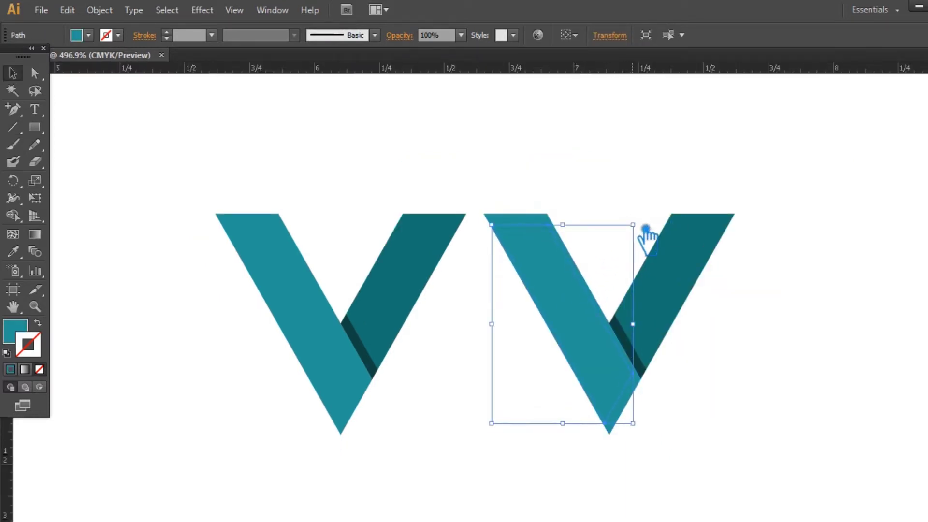
key("ctrl+z")
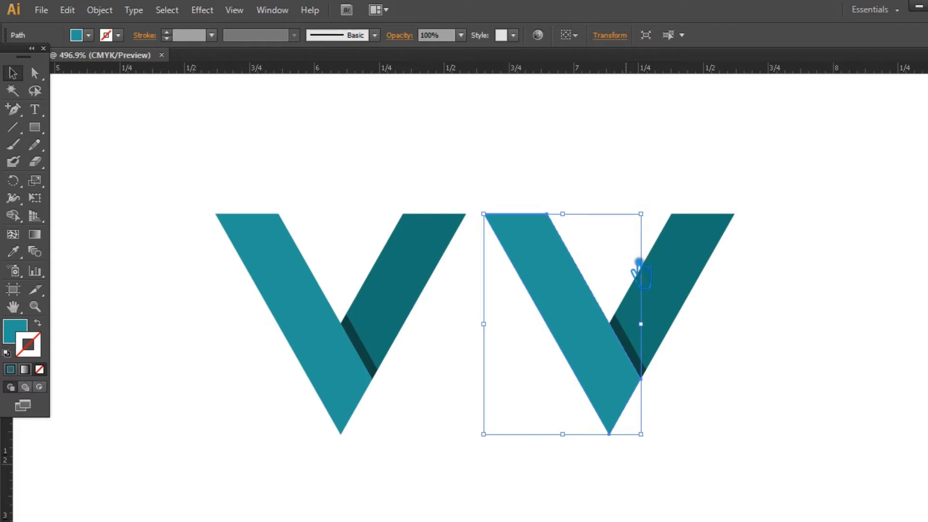
- Darken the teal of the second V's copied left arm and turn it into a 4 pt outline without fill
double_click(27, 338)
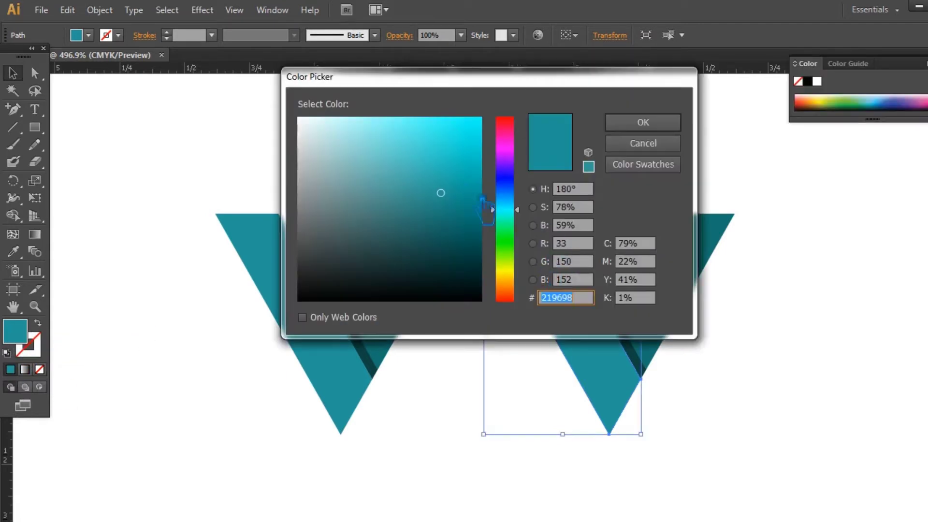
left_click(434, 221)
left_click(643, 123)
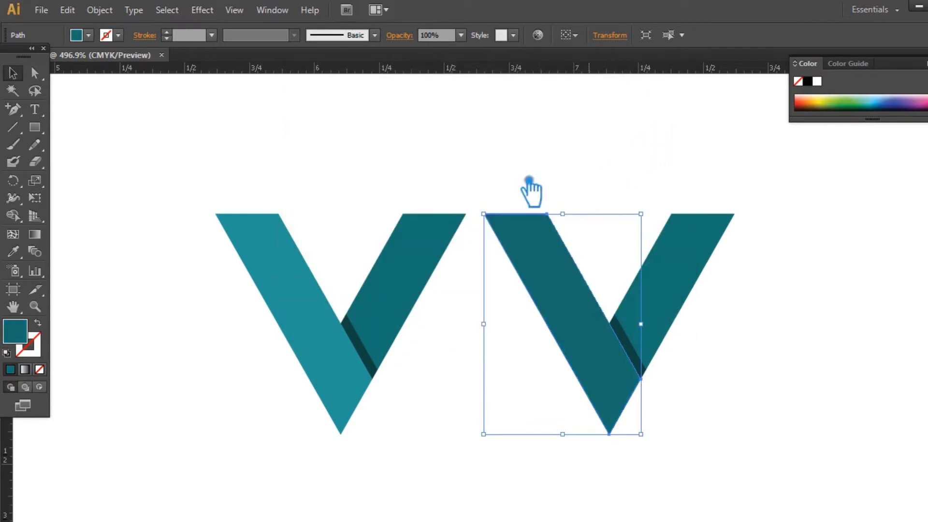
left_click(50, 331)
left_click(167, 33)
left_click(166, 33)
left_click(167, 32)
left_click(684, 316)
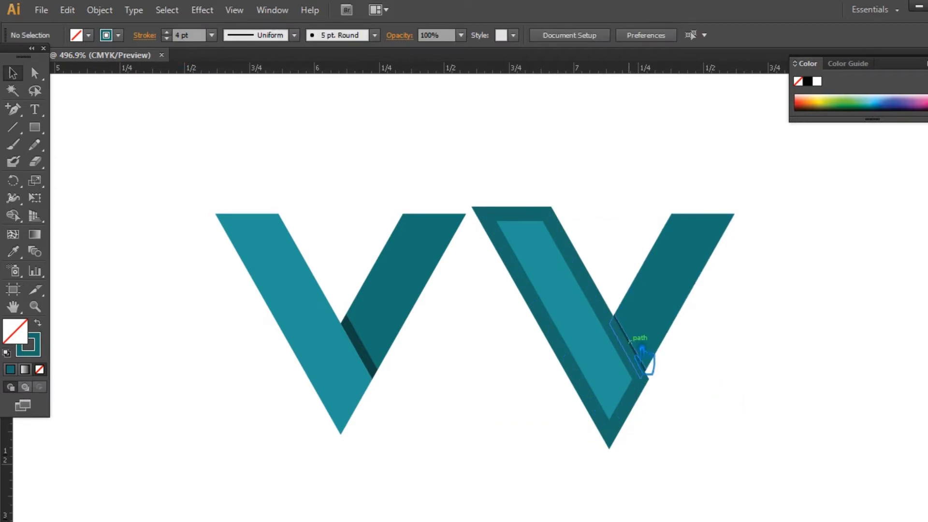
- Delete the second V's dark strip and increase the left arm's outline weight to 7 pt
left_click(635, 355)
left_click(686, 366)
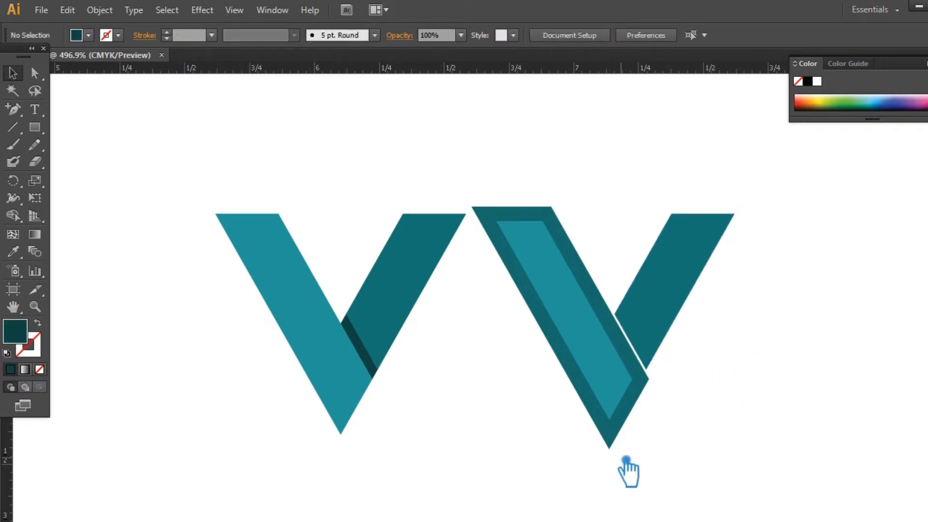
left_click(623, 440)
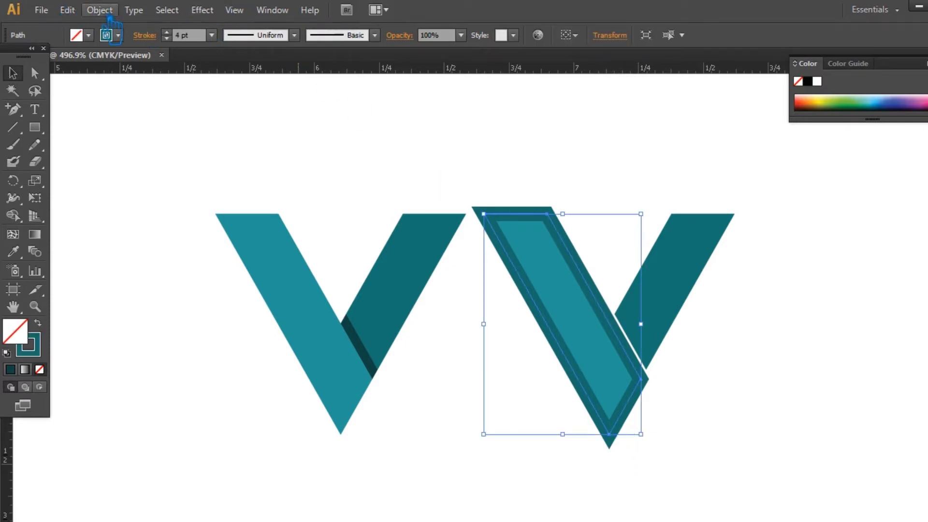
left_click(167, 31)
left_click(167, 32)
left_click(682, 449)
- Overlay a copy of the second V's right arm and apply the left arm's 7 pt teal outline style to it
mouse_move(546, 425)
left_mouse_down()
mouse_move(534, 309)
mouse_move(575, 244)
left_mouse_up()
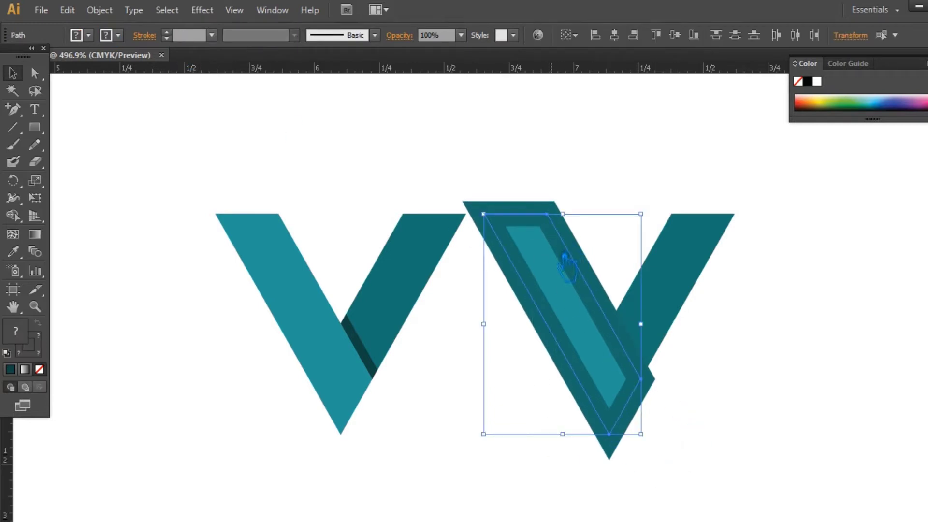
left_click(669, 314)
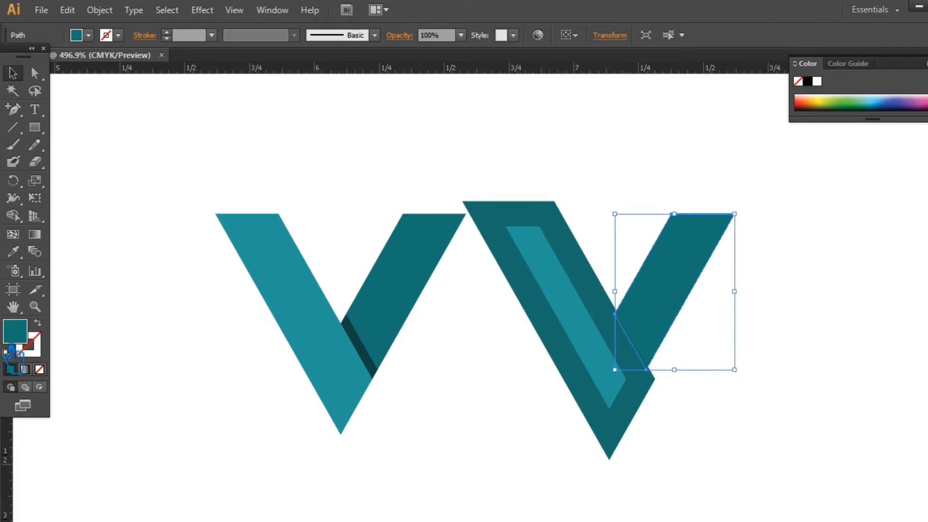
key("ctrl+shift+b")
key("ctrl+shift+b")
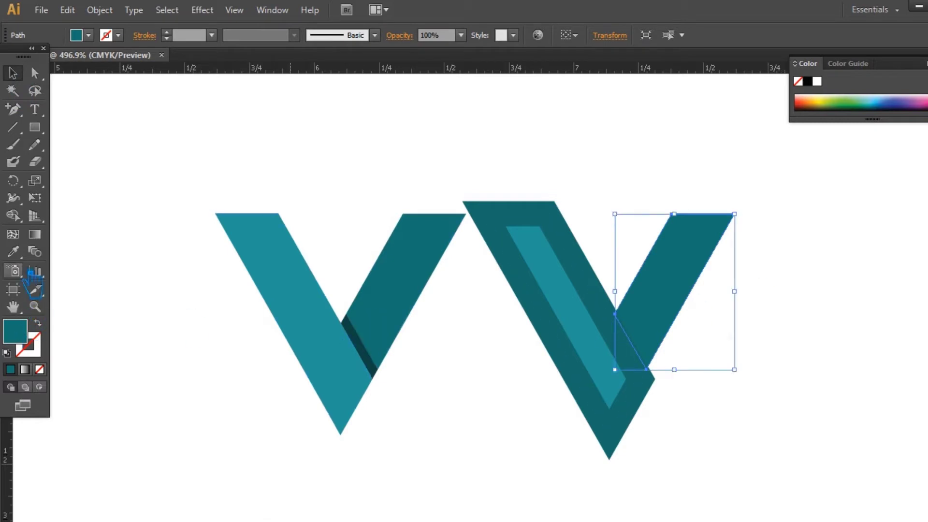
key("i")
left_click(576, 360)
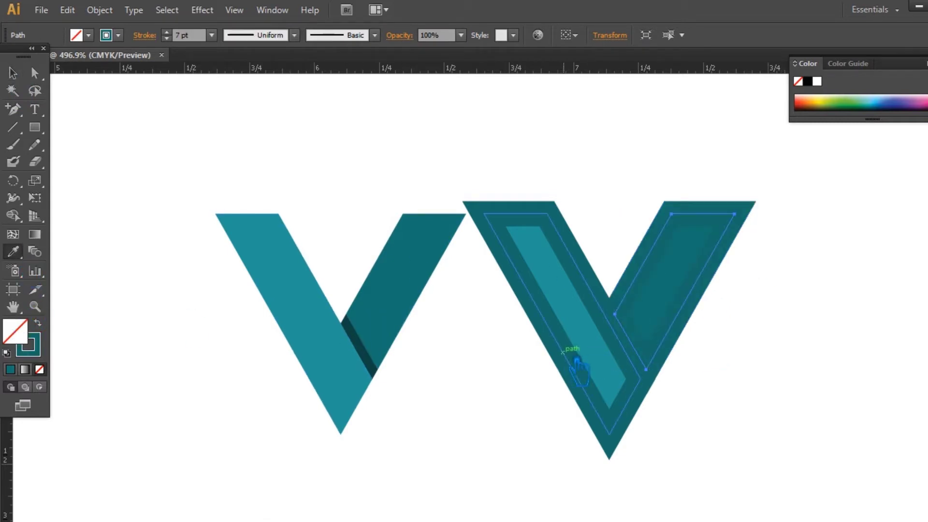
left_click(22, 74)
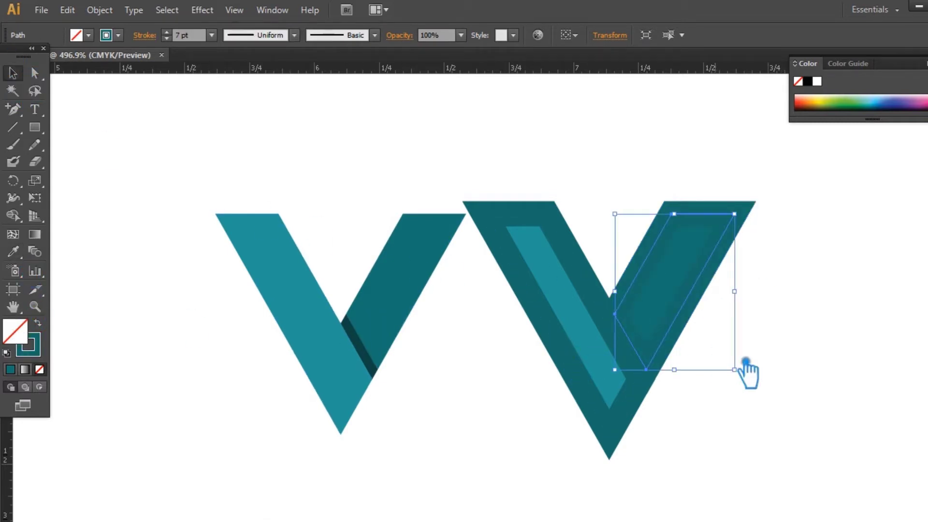
left_click(791, 389)
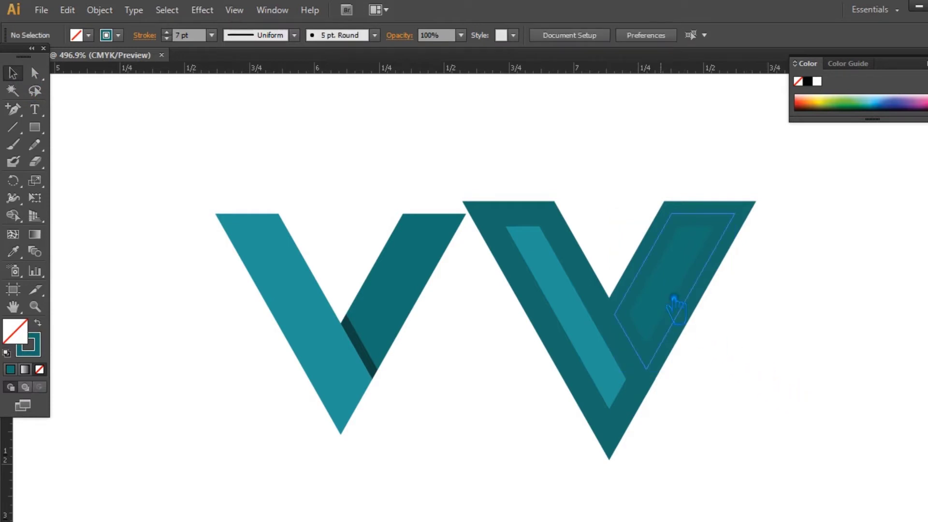
- Expand the fills and strokes of all the second V's arms and outlines into shapes
left_click_drag(759, 461, 494, 164)
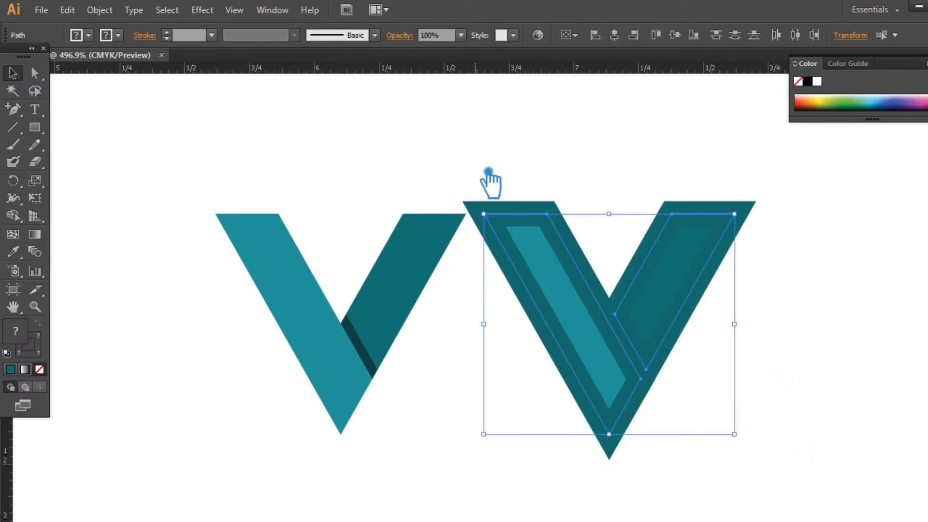
left_click(99, 10)
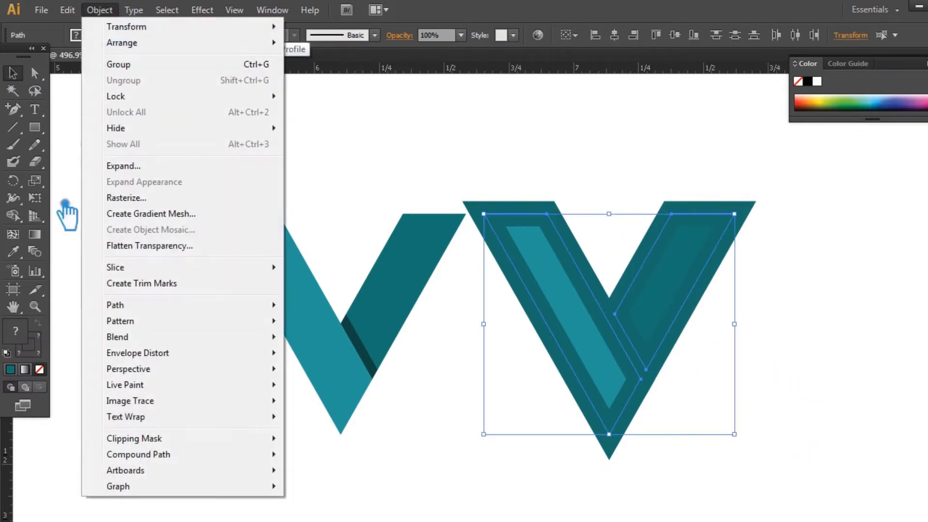
left_click(133, 165)
left_click(701, 308)
left_click(99, 10)
key("Escape")
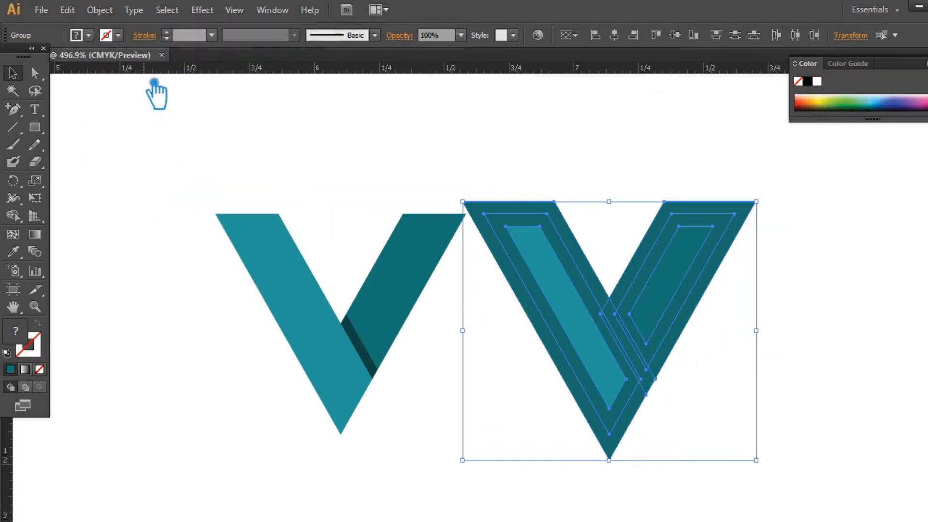
left_click(100, 10)
key("Escape")
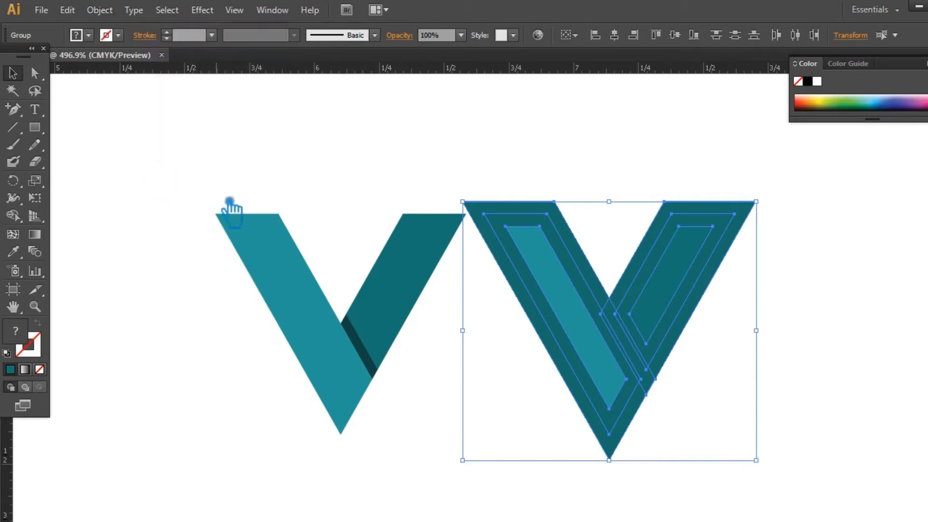
left_click(831, 379)
left_click(530, 283)
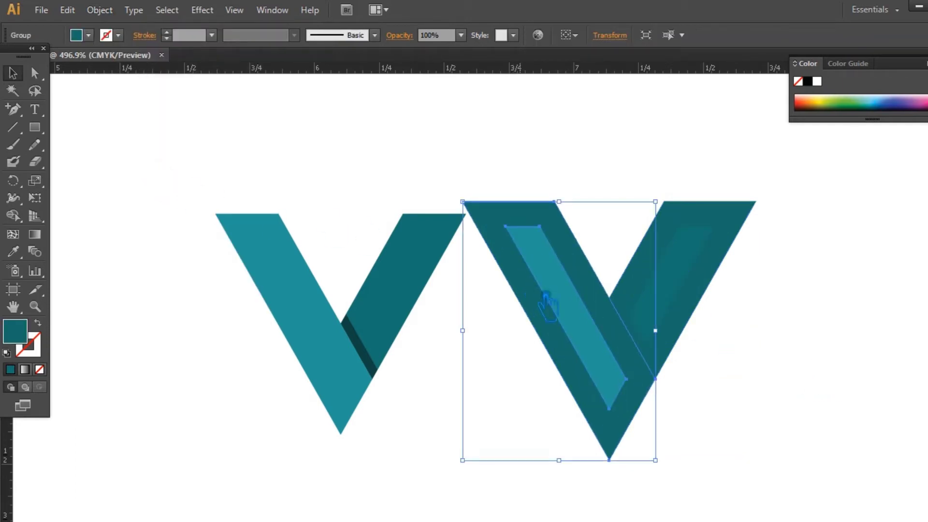
left_click(477, 336)
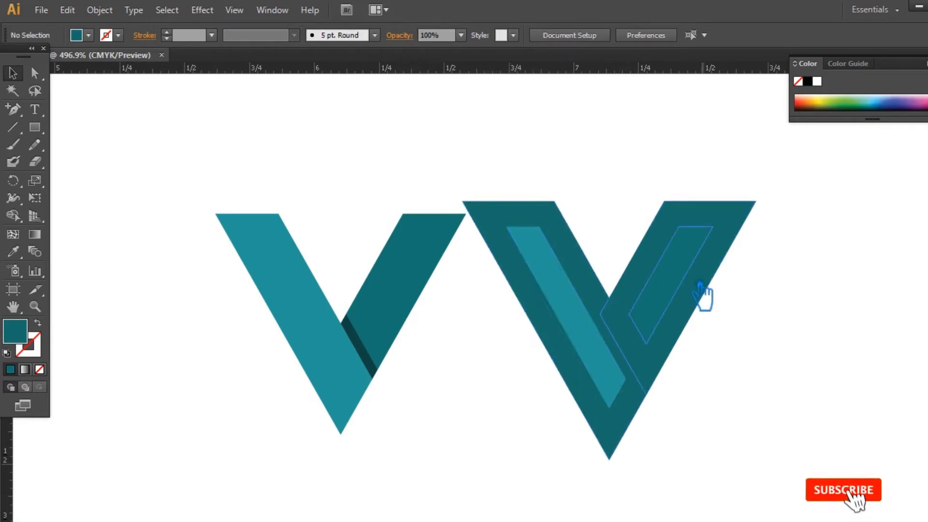
left_click(722, 261)
left_click(815, 270)
- Divide all the second V's overlapping shapes with the Pathfinder and ungroup the resulting pieces
left_click_drag(800, 423, 530, 174)
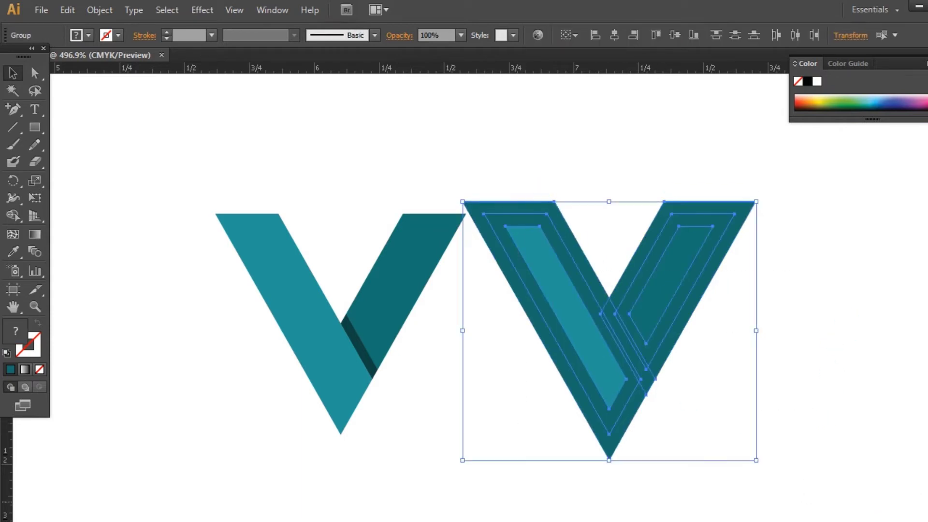
key("ctrl+shift+F9")
key("ctrl+shift+F9")
left_click(900, 318)
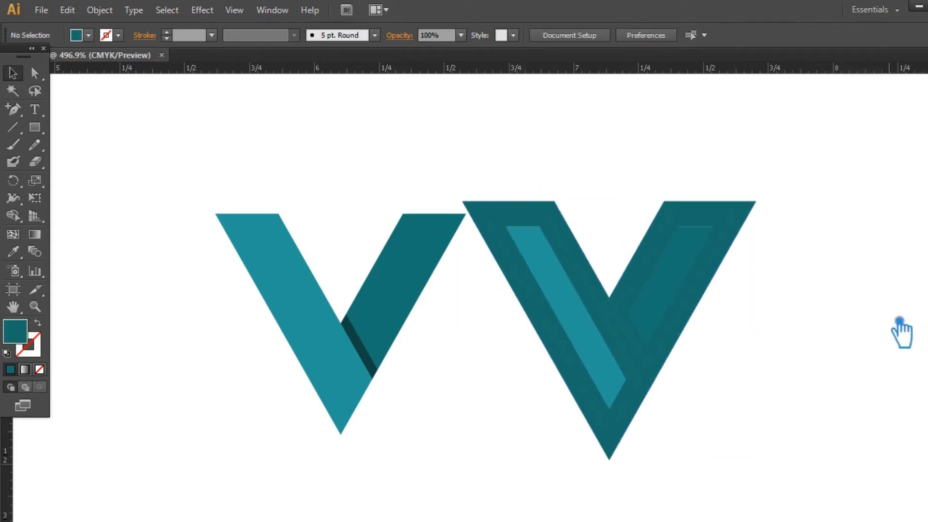
right_click(719, 206)
left_click(786, 295)
- Delete the outer border pieces around both arms of the second V and the right arm's inner fill
left_click(750, 222)
left_click(755, 220)
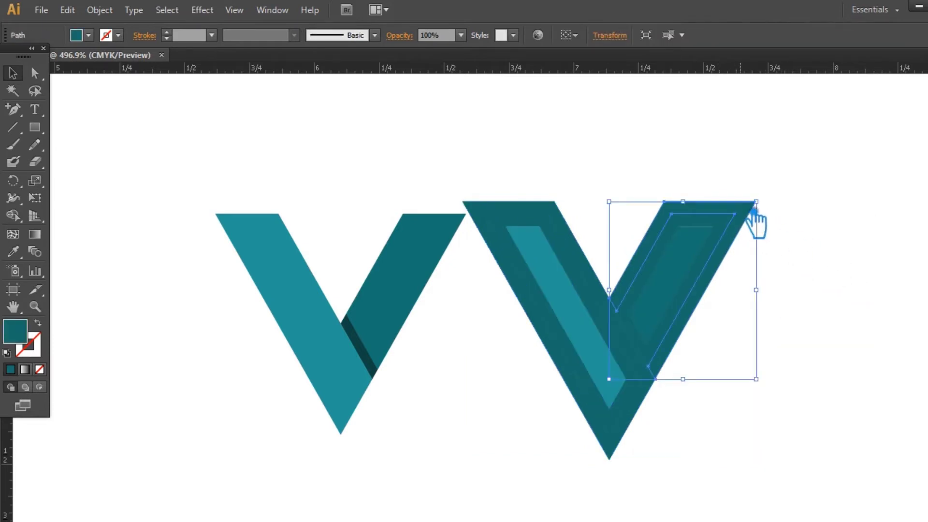
left_click(496, 212)
key("Delete")
left_click(678, 302)
key("Delete")
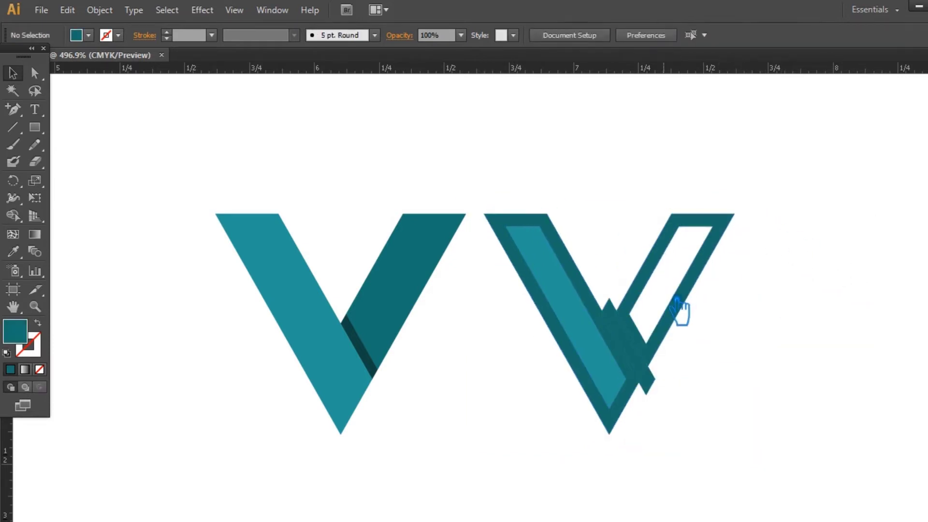
- Delete the leftover overlap pieces at the second V's joint and the left arm's inner fill
left_click(651, 384)
key("Delete")
left_click(616, 381)
key("Delete")
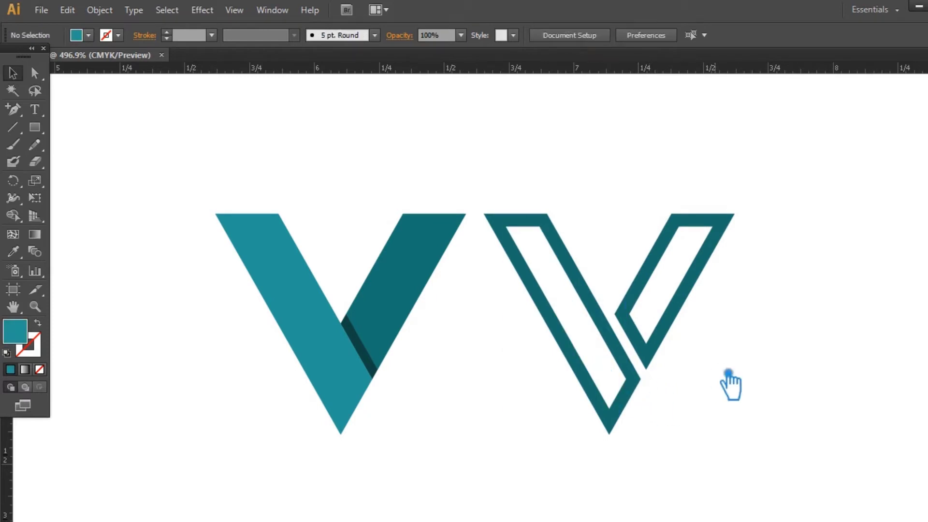
- Unite the second V's remaining outline pieces with the Pathfinder
left_click_drag(745, 437, 529, 192)
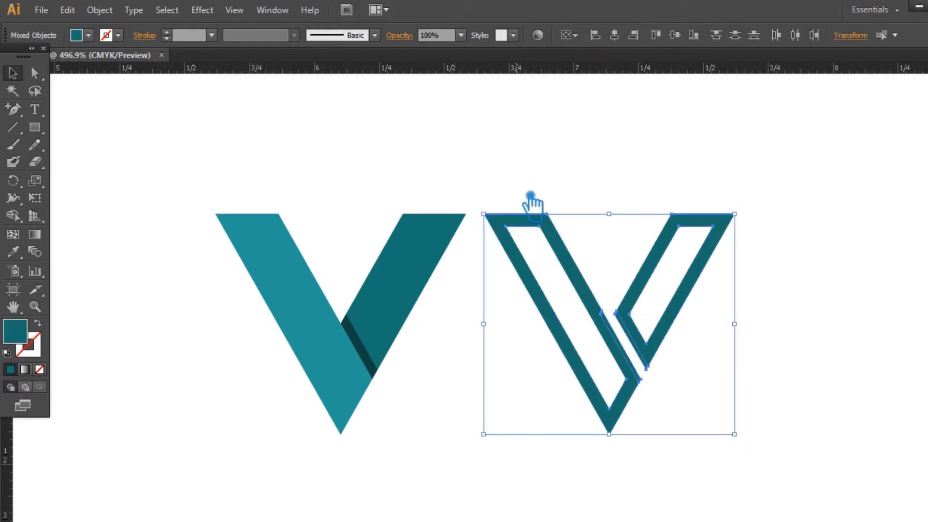
key("ctrl+shift+F9")
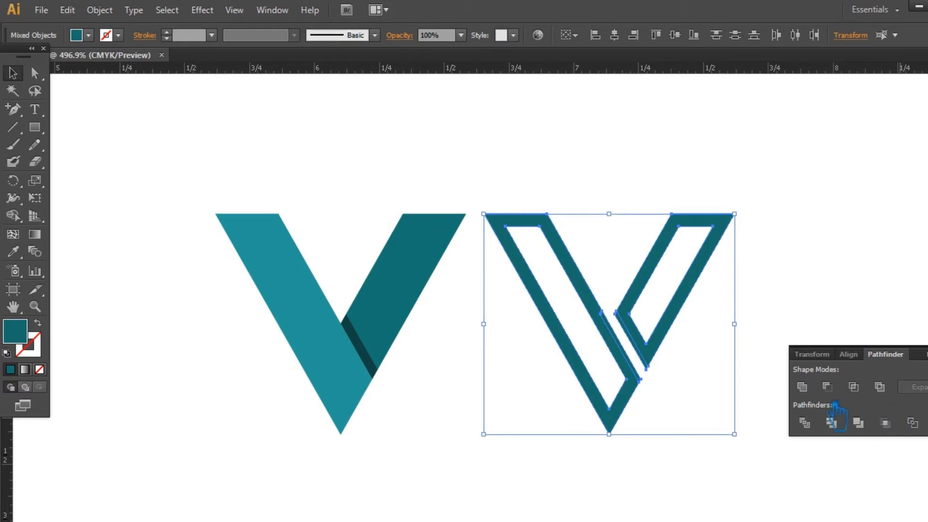
left_click(802, 387)
key("ctrl+shift+F9")
left_click(859, 333)
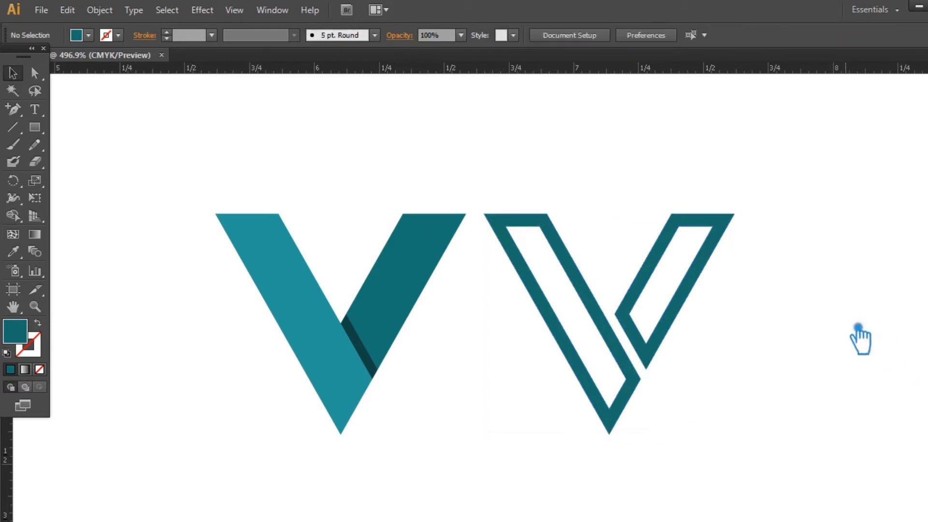
- Ungroup the second V and copy the first V's light teal fill onto its outlined left arm with the Eyedropper
left_click_drag(806, 363, 855, 339)
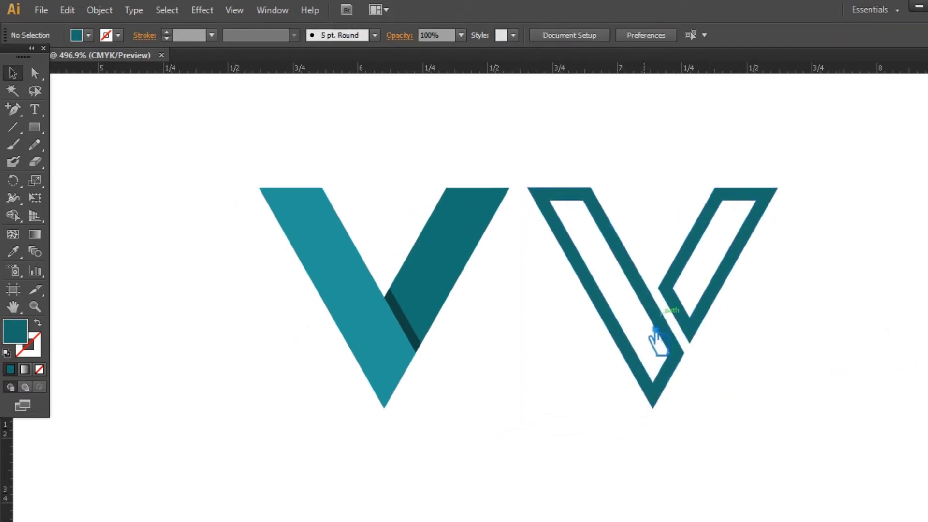
left_click(668, 330)
right_click(633, 264)
left_click(681, 338)
left_click(523, 363)
left_click(651, 288)
left_click(13, 251)
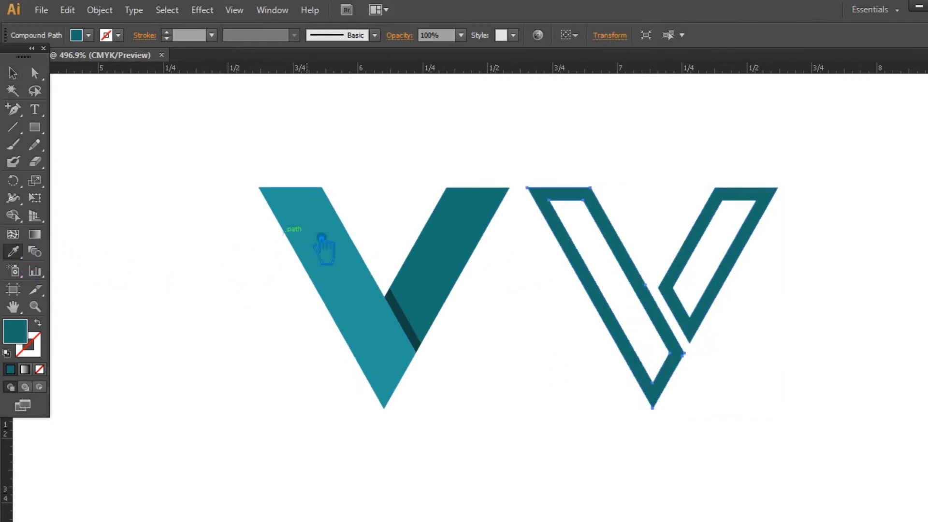
left_click(317, 248)
left_click(19, 75)
left_click(783, 360)
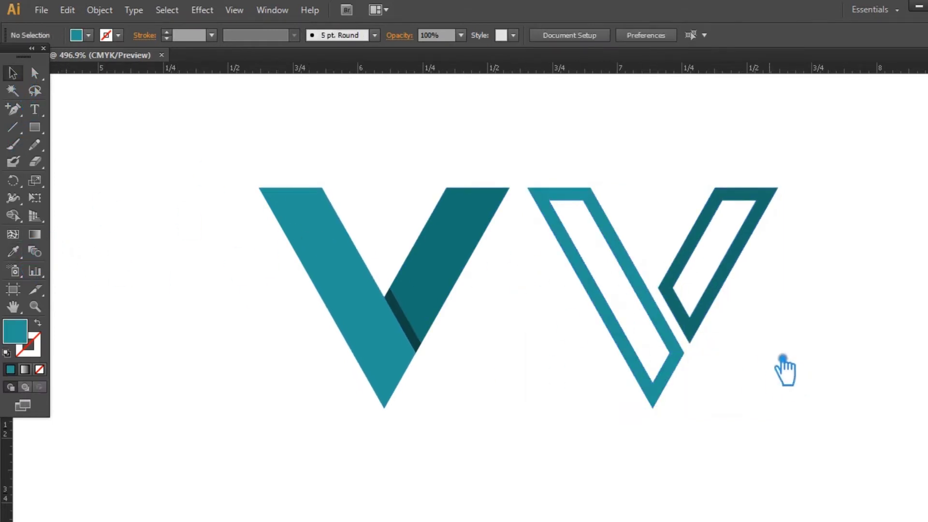
- Group the second V's two outlined arms and move the first V slightly farther away from it
left_click_drag(783, 373, 572, 238)
key("ctrl+g")
left_click(546, 326)
left_click(452, 285)
left_click(778, 441)
left_click_drag(452, 253, 441, 263)
- Ungroup the second V and recolour its outlined left arm light green
left_click(622, 311)
right_click(607, 301)
left_click(648, 383)
left_click(544, 345)
left_click(615, 321)
double_click(20, 335)
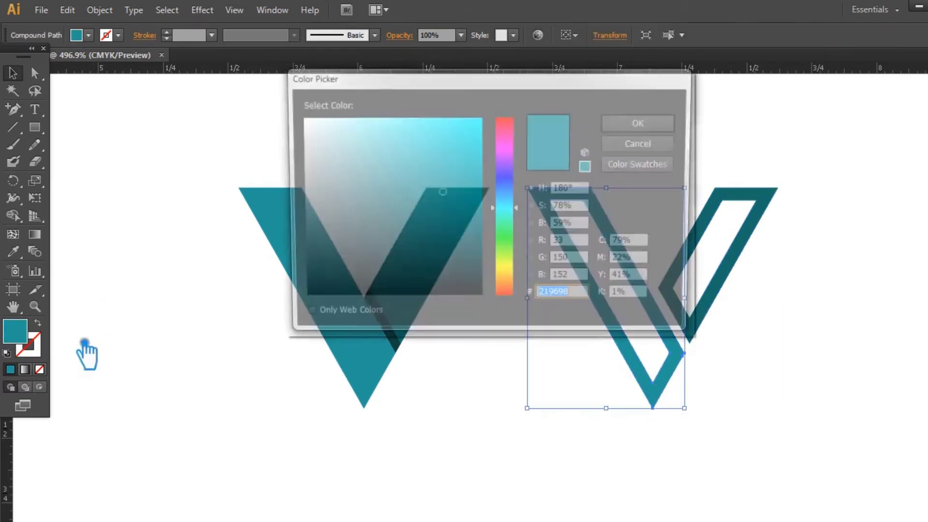
left_click_drag(515, 253, 514, 261)
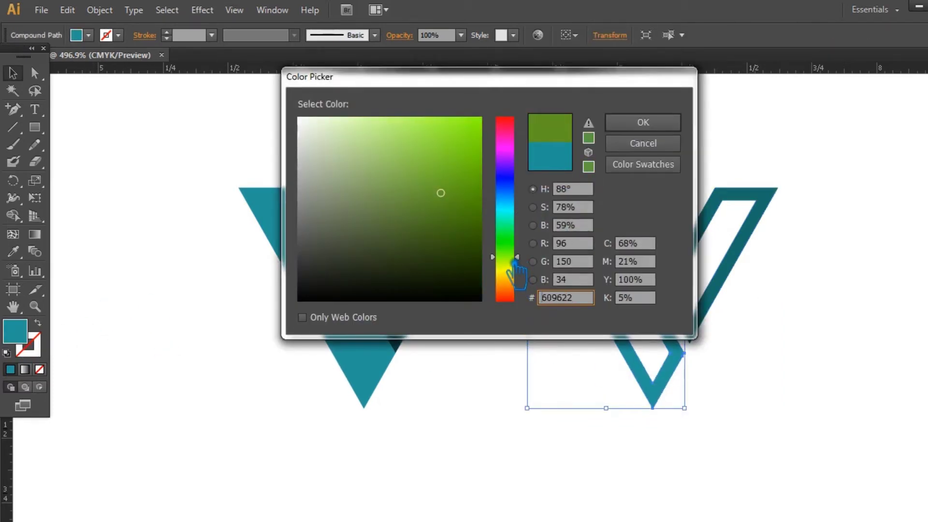
mouse_move(478, 224)
left_mouse_down()
mouse_move(464, 178)
mouse_move(449, 174)
left_mouse_up()
left_click(637, 121)
left_click(799, 314)
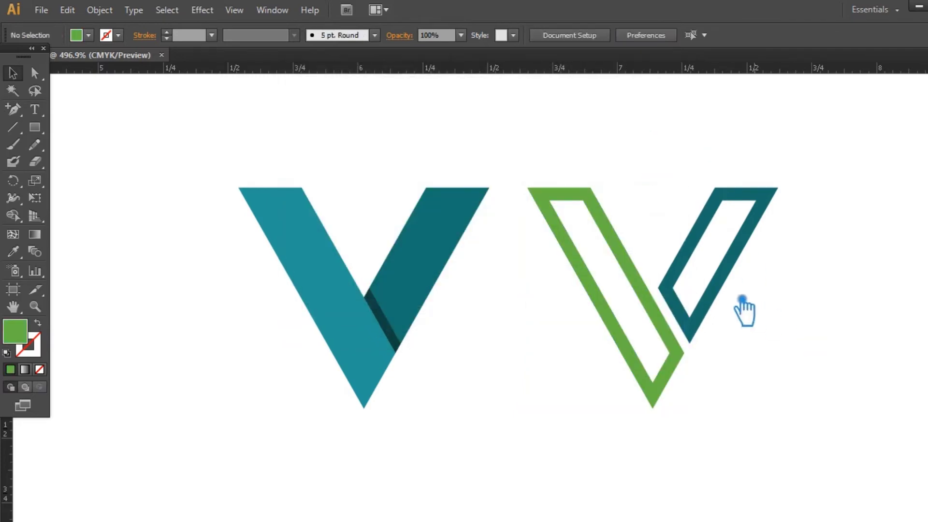
- Copy the left arm's green onto the second V's right arm and shift it to a slightly darker green
left_click(721, 290)
left_click(15, 253)
left_click(609, 302)
double_click(15, 332)
left_click(443, 205)
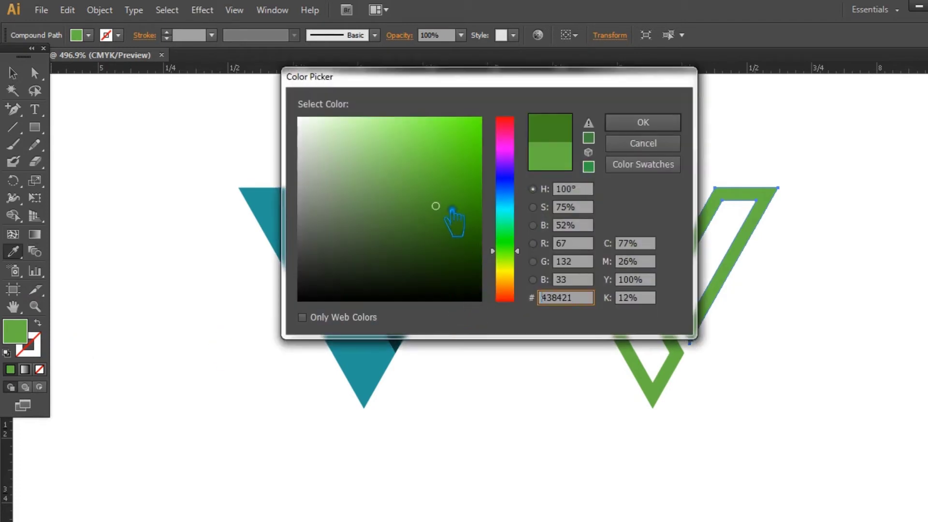
left_click(645, 124)
double_click(17, 334)
mouse_move(439, 194)
left_mouse_down()
mouse_move(425, 177)
mouse_move(430, 185)
left_mouse_up()
left_click(643, 122)
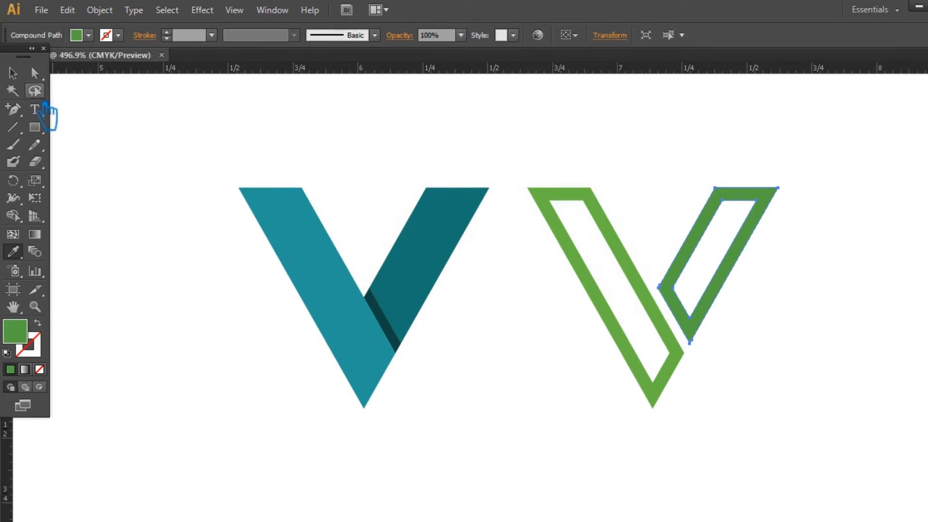
key("v")
left_click(97, 142)
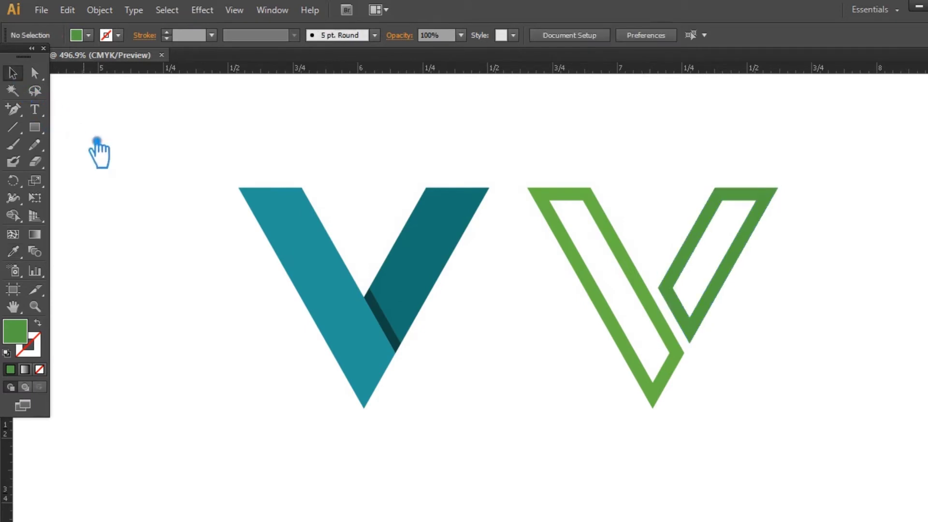
- Delete the dark shadow strip from the ungrouped first V and regroup its two arms
left_click(404, 353)
right_click(372, 317)
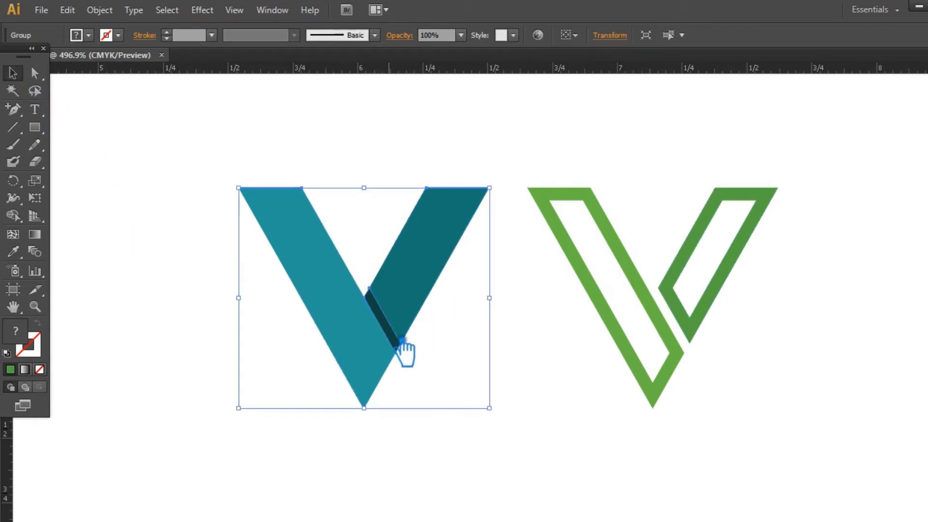
left_click(426, 406)
left_click(530, 386)
left_click(394, 337)
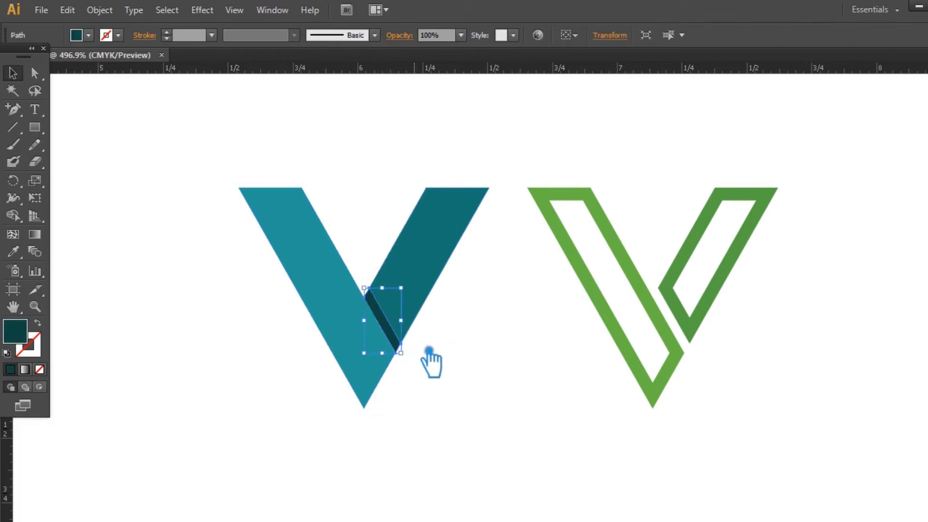
key("Delete")
left_click(366, 303)
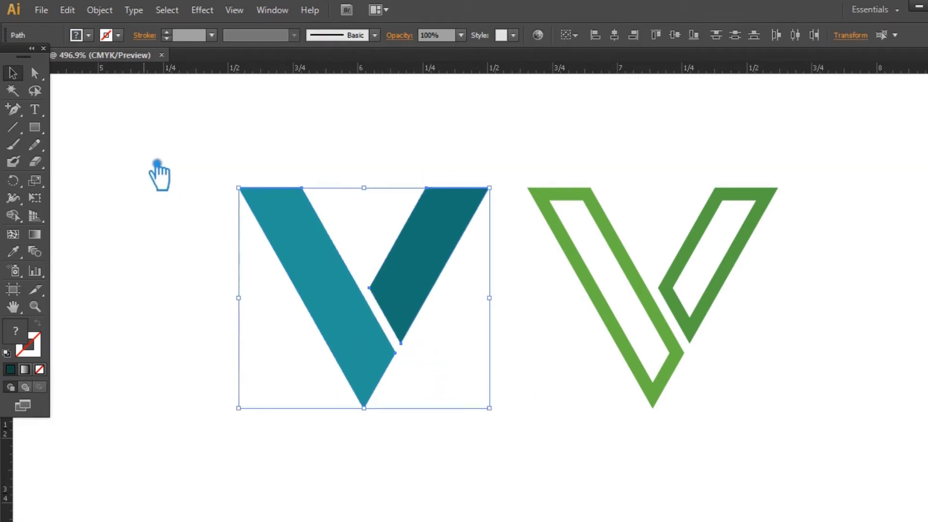
left_click(809, 441)
- Remove the redundant anchor points from the second V's left and right arms with the Delete Anchor Point tool
left_click(576, 216)
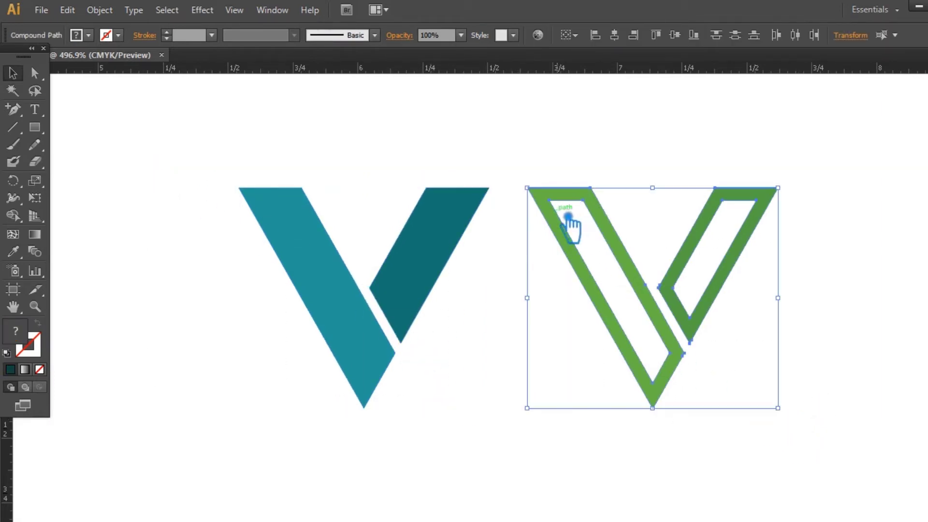
left_click(797, 353)
left_click(669, 371)
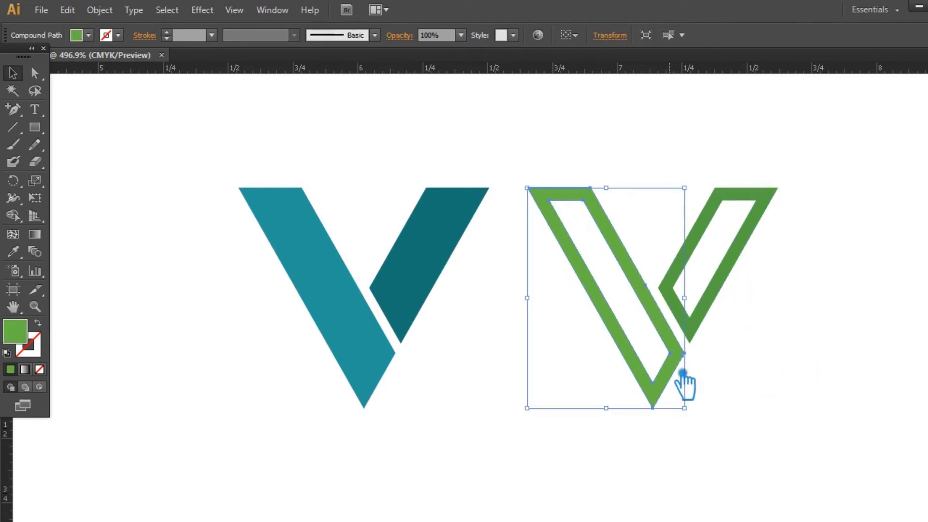
key("minus")
left_click(659, 289)
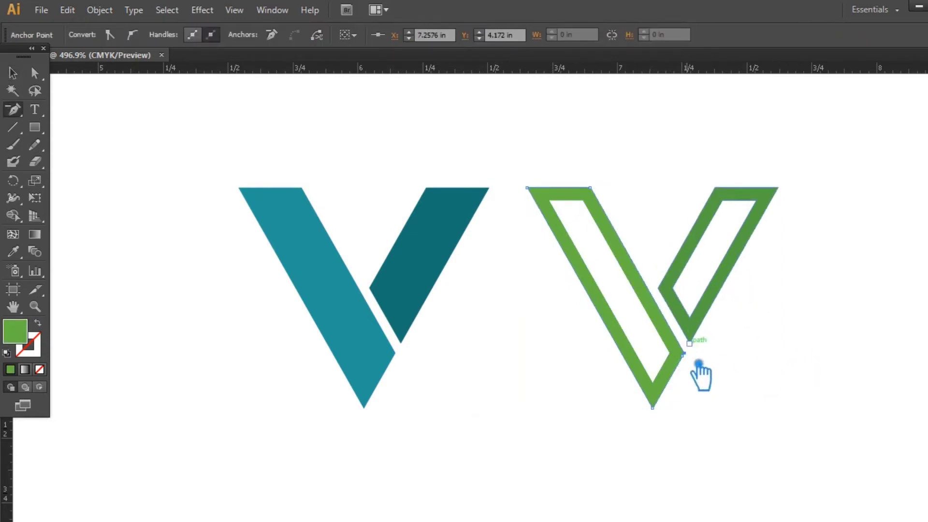
left_click(14, 74)
left_click(727, 289)
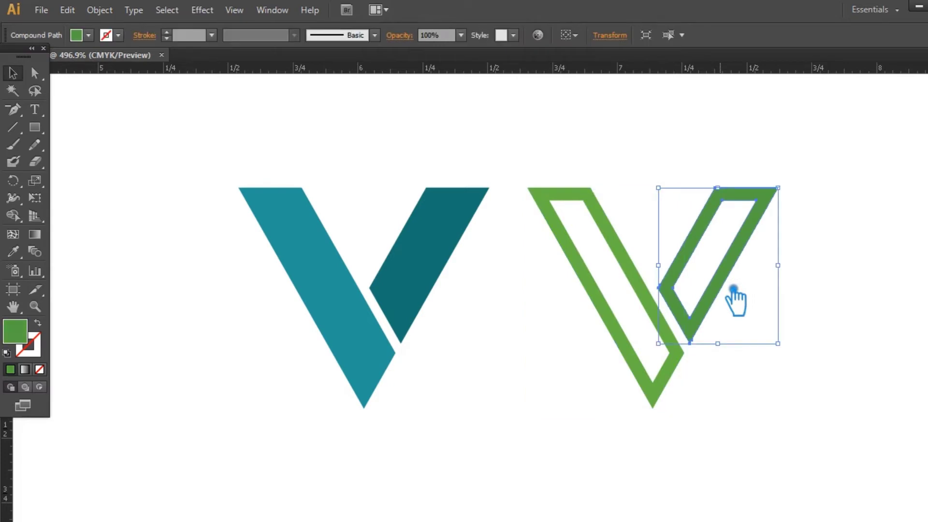
left_click(671, 289)
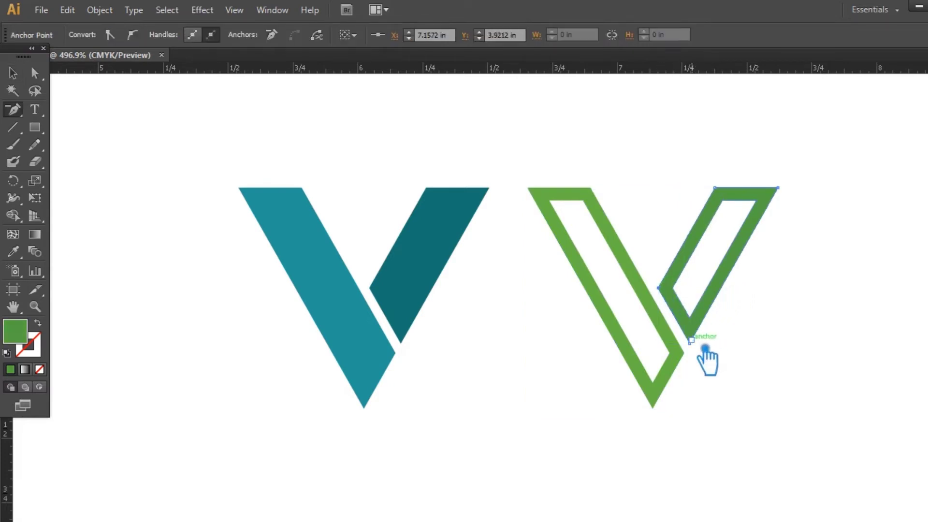
left_click(13, 74)
- Try a dark green #347722 fill on the second V's right arm and undo it
left_click(785, 414)
left_click_drag(785, 415, 603, 217)
left_click(512, 332)
left_click(706, 316)
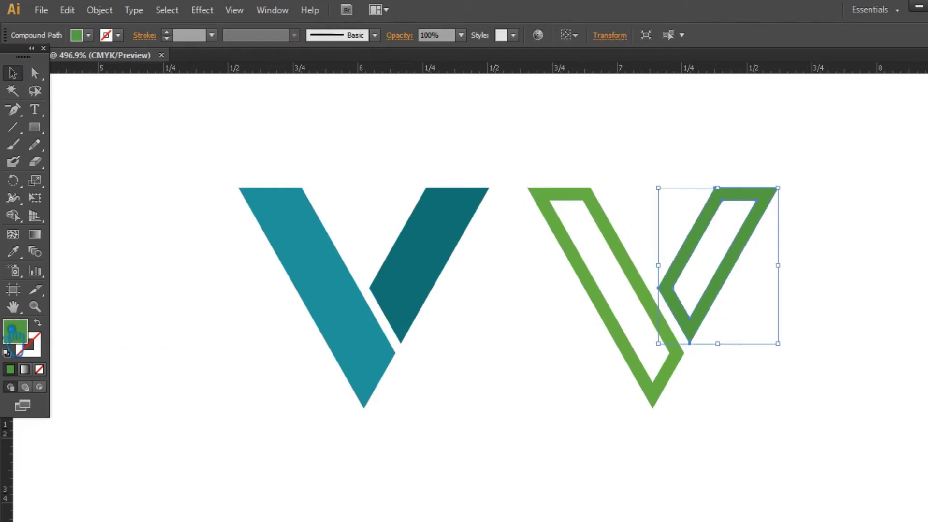
double_click(12, 331)
type("347723")
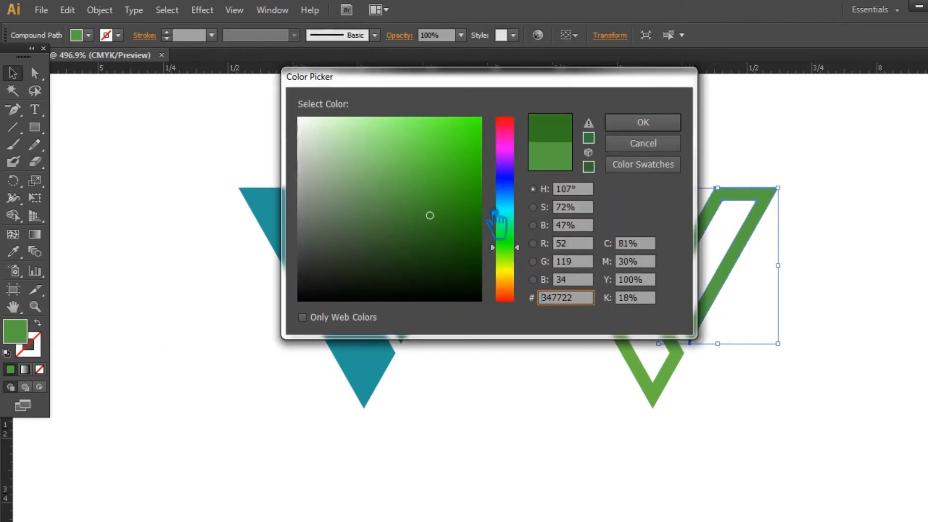
left_click(639, 122)
left_click(762, 369)
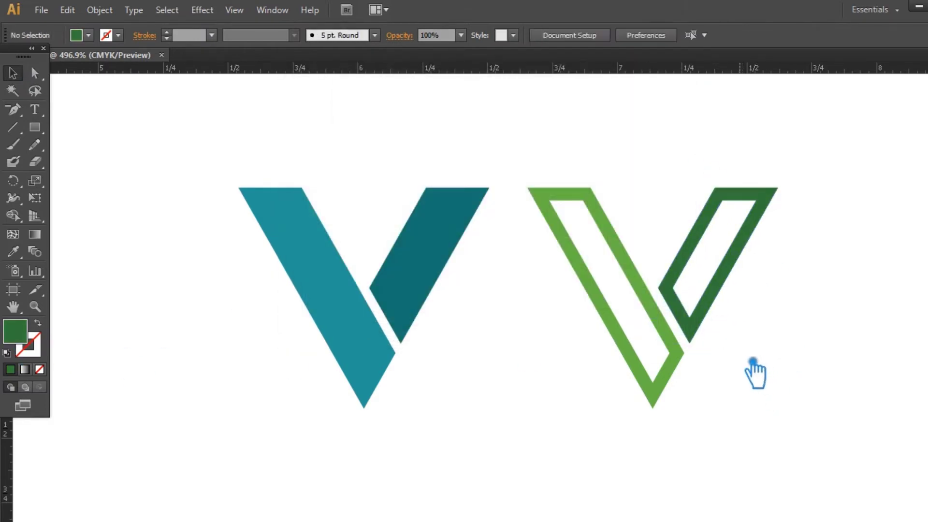
key("ctrl+z")
- Group the second V's two green outlined arms
left_click(481, 360)
left_click_drag(825, 453, 551, 183)
key("ctrl+g")
left_click(834, 335)
- Directly select the second V's left arm within the group and recolour it a yellowish lime green
key("a")
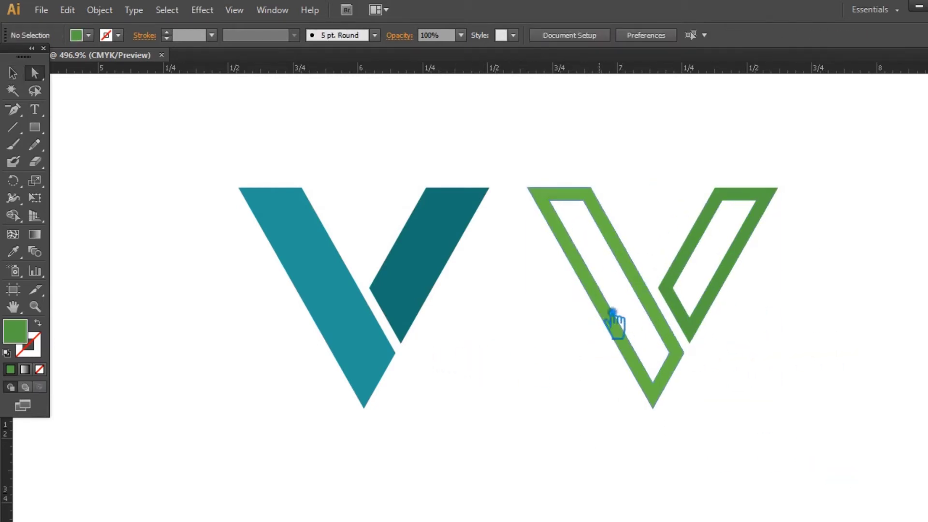
left_click(611, 314)
double_click(29, 344)
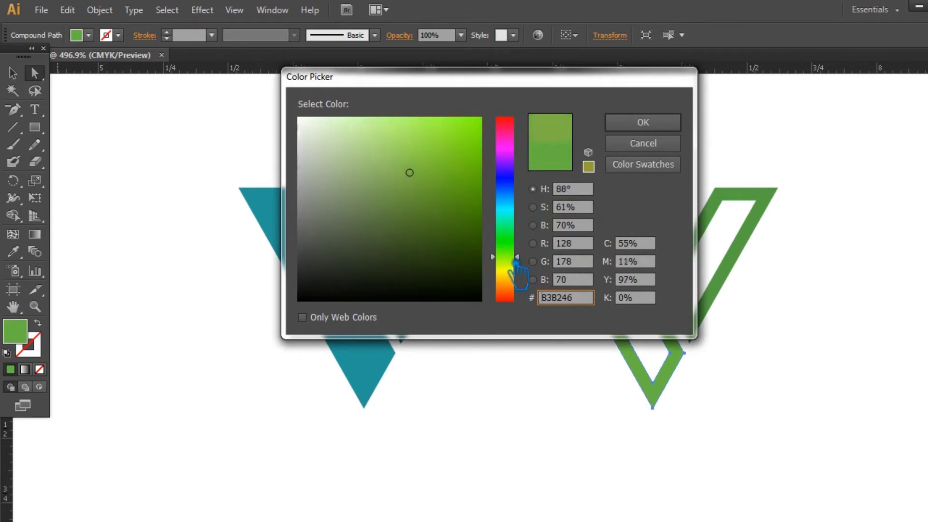
left_click_drag(418, 202, 428, 166)
left_click(635, 123)
- Sample the left arm's lime green onto the second V's right arm and darken it to a slightly deeper olive green
left_click(737, 279)
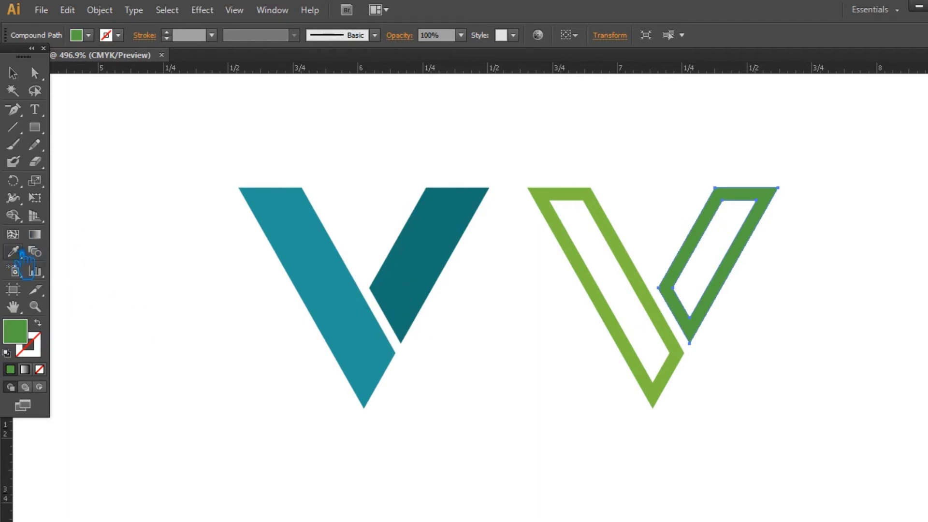
left_click(587, 264)
double_click(16, 332)
left_click(446, 207)
left_click(642, 123)
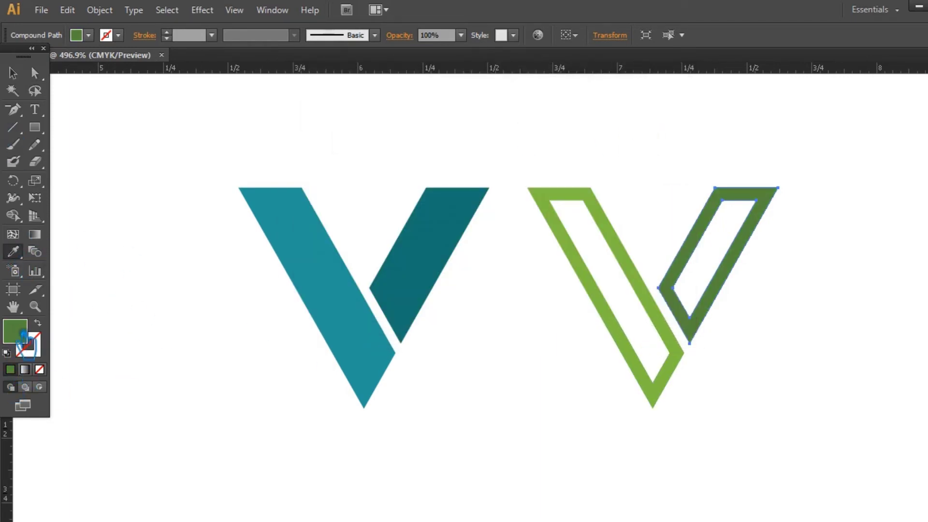
double_click(22, 334)
left_click(452, 183)
left_click(648, 123)
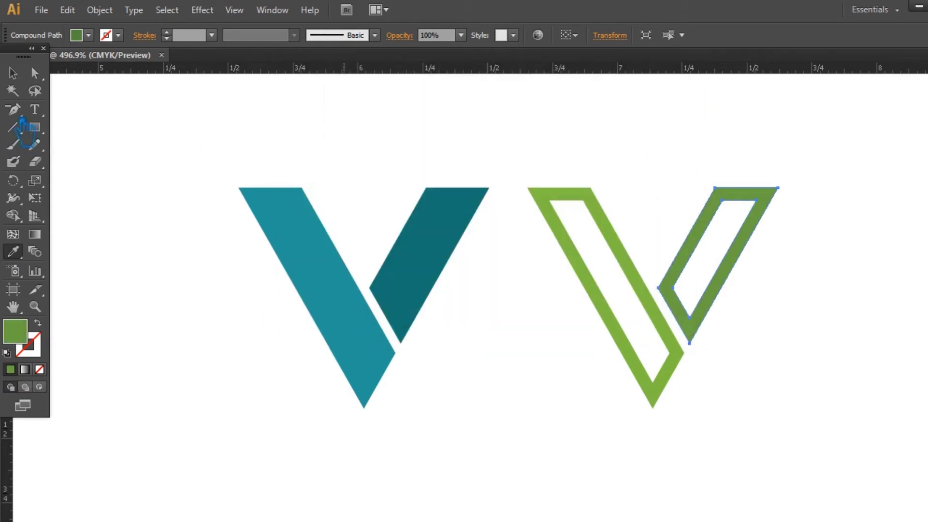
left_click(14, 74)
left_click(542, 167)
- Select both the teal V and the green outlined V and group them together
mouse_move(760, 445)
left_mouse_down()
mouse_move(595, 262)
mouse_move(600, 270)
left_mouse_up()
left_click(610, 283)
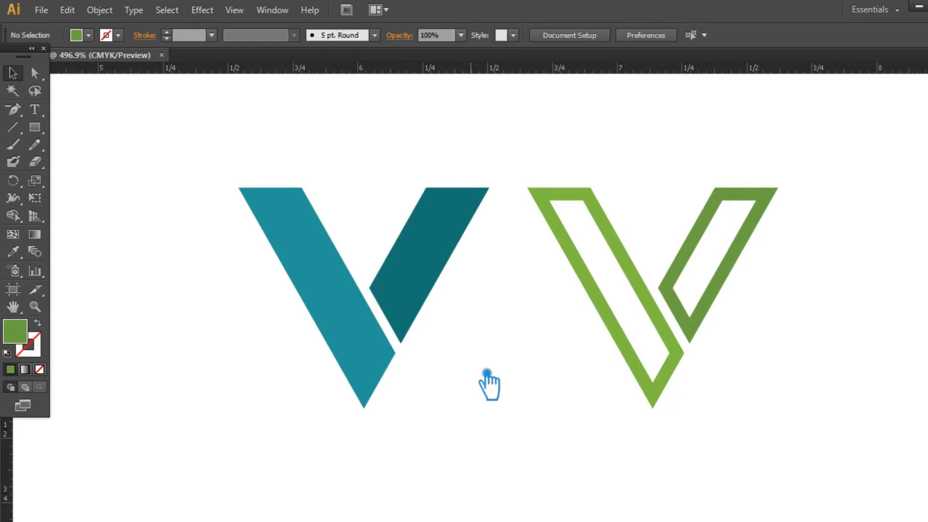
left_click(325, 260)
left_click(372, 279)
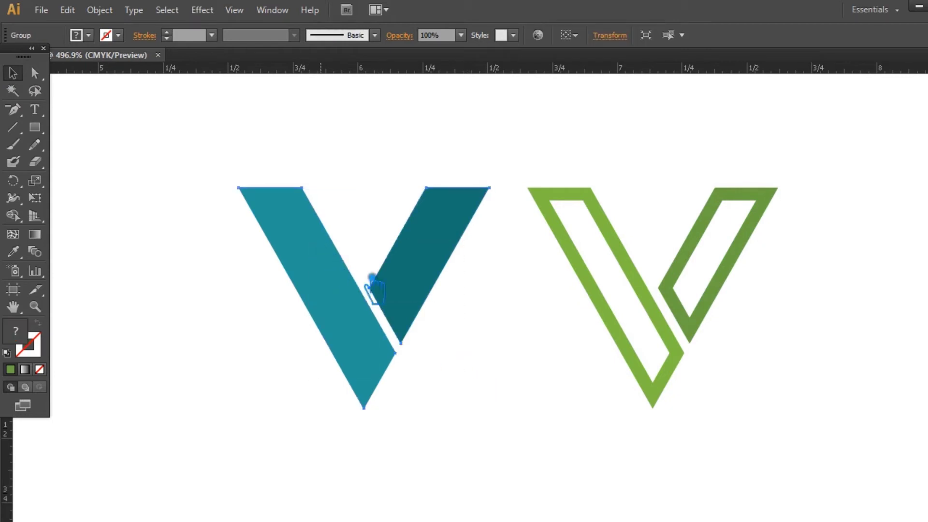
left_click_drag(741, 415, 267, 252)
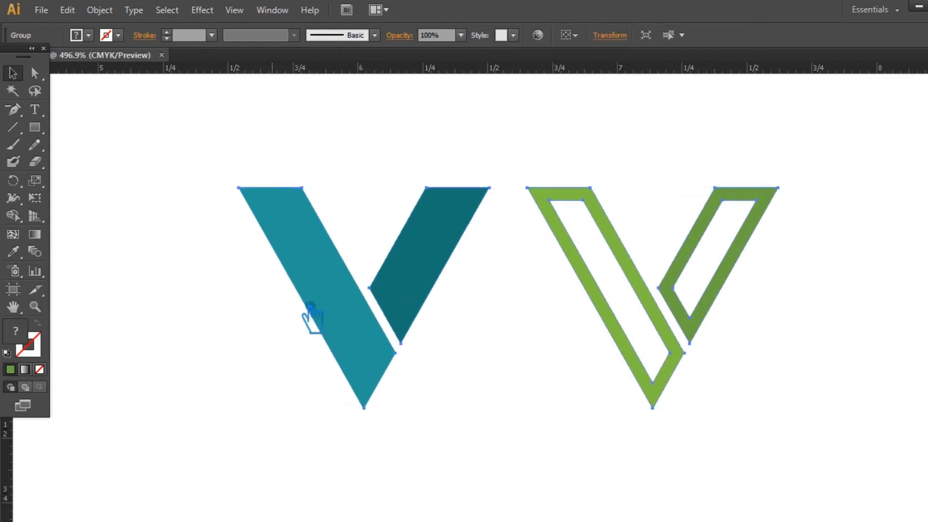
left_click(484, 410)
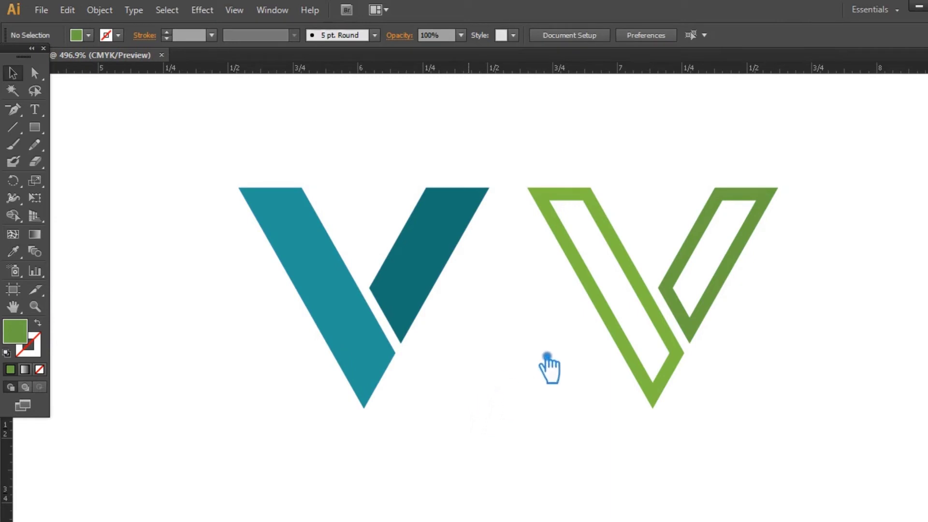
- Scale the grouped pair of V logos down proportionally about its centre and move it up slightly
left_click(593, 275)
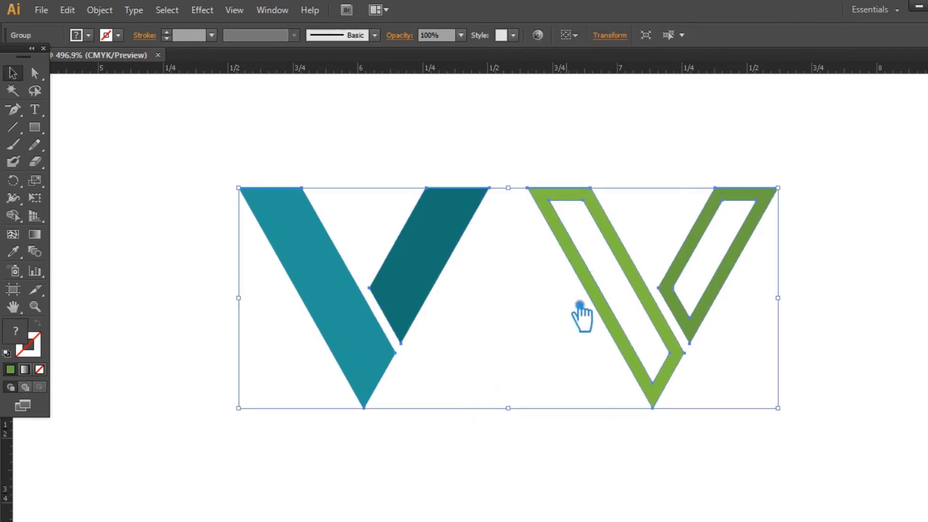
left_click_drag(790, 417, 709, 386)
left_click(795, 398)
left_click_drag(464, 290, 468, 194)
left_click(454, 249)
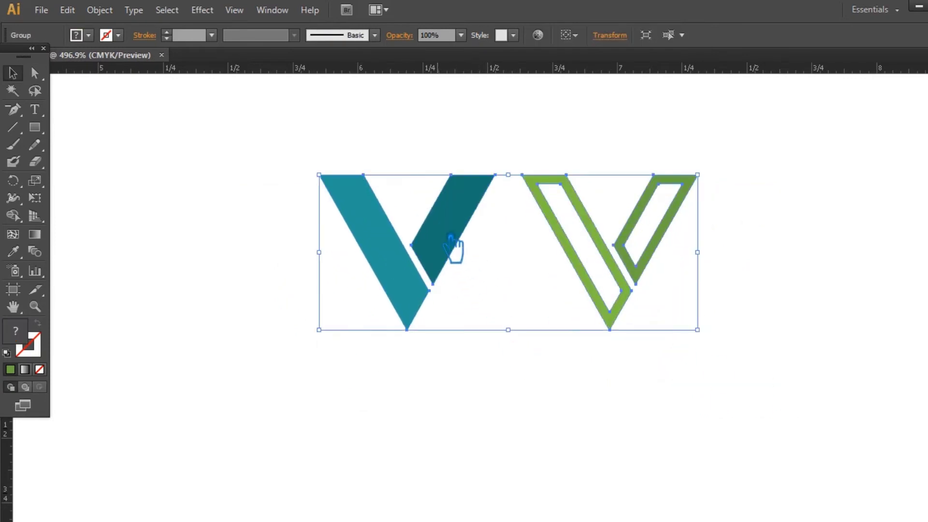
- Duplicate the grouped pair of V logos directly below the originals, aligned with them
left_click(569, 398)
left_click_drag(462, 263, 476, 402)
left_click(715, 335)
scroll(714, 336, "down", 3)
- Reflect the lower copy of the logo pair across the vertical axis
left_click(503, 338)
right_click(484, 322)
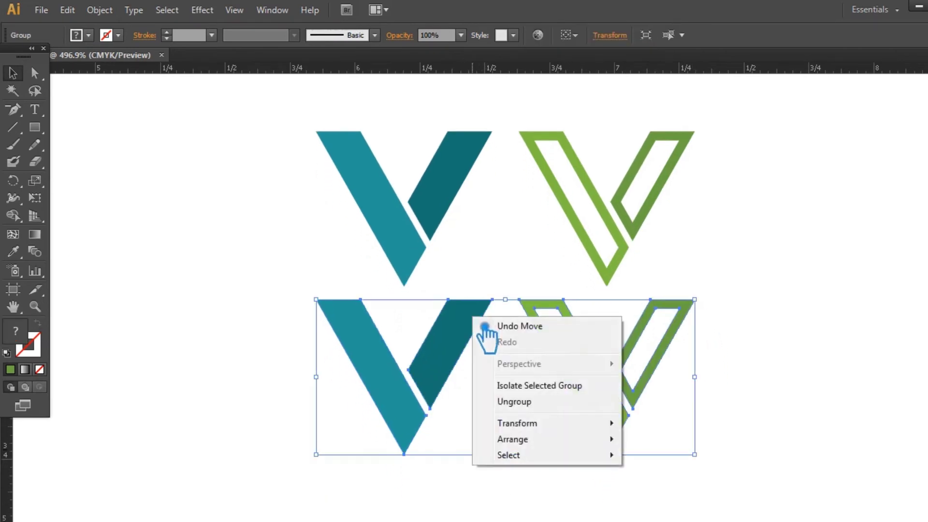
mouse_move(529, 425)
left_click(696, 355)
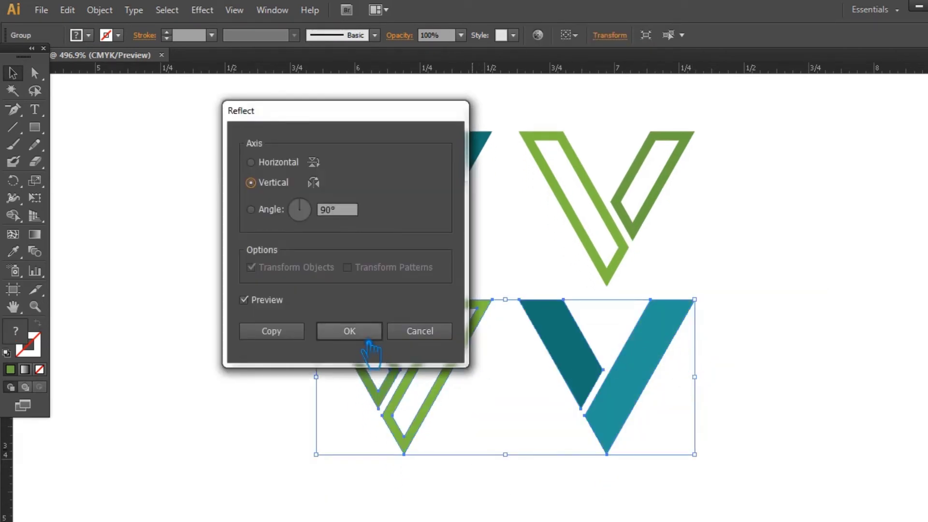
left_click(367, 337)
left_click(793, 315)
- Ungroup the lower pair so the green V and the teal V are separate groups
left_click(659, 362)
right_click(646, 345)
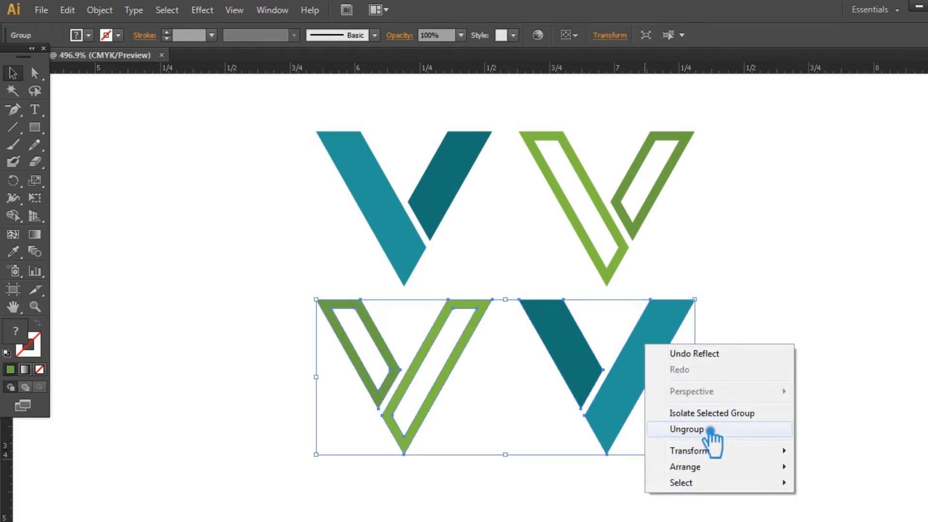
left_click(710, 430)
left_click(793, 367)
- Draw a small green square beside the logos and repeat it downward into an evenly spaced column of four
key("m")
left_click_drag(106, 147, 139, 209)
key("v")
key("ctrl+d")
key("ctrl+d")
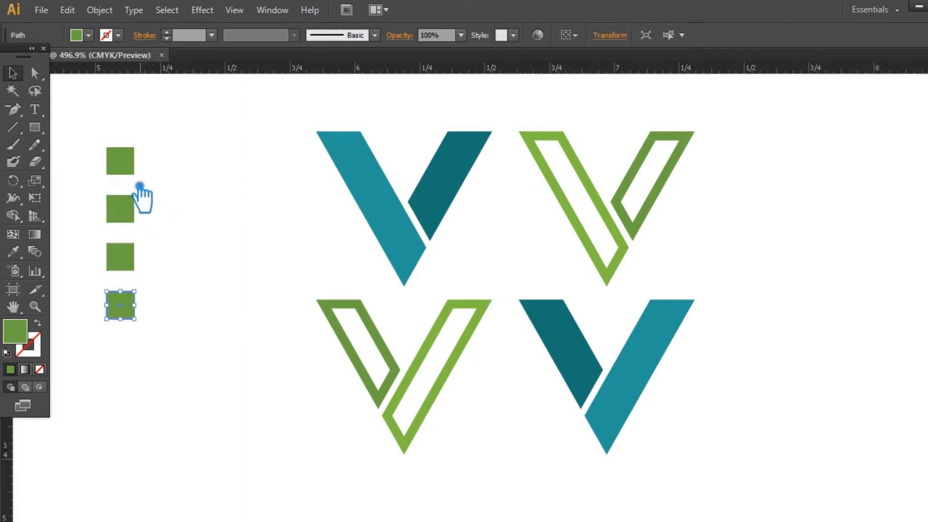
- Colour the first square with the teal V's lighter left-arm colour and the second with its darker right-arm colour using the Eyedropper
left_click(476, 166)
key("v")
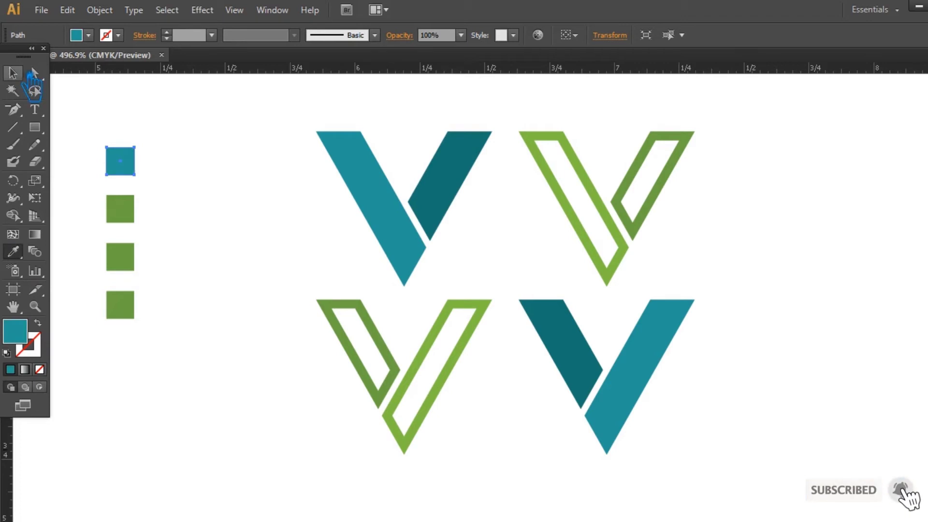
left_click(473, 179)
left_click(200, 231)
left_click(123, 212)
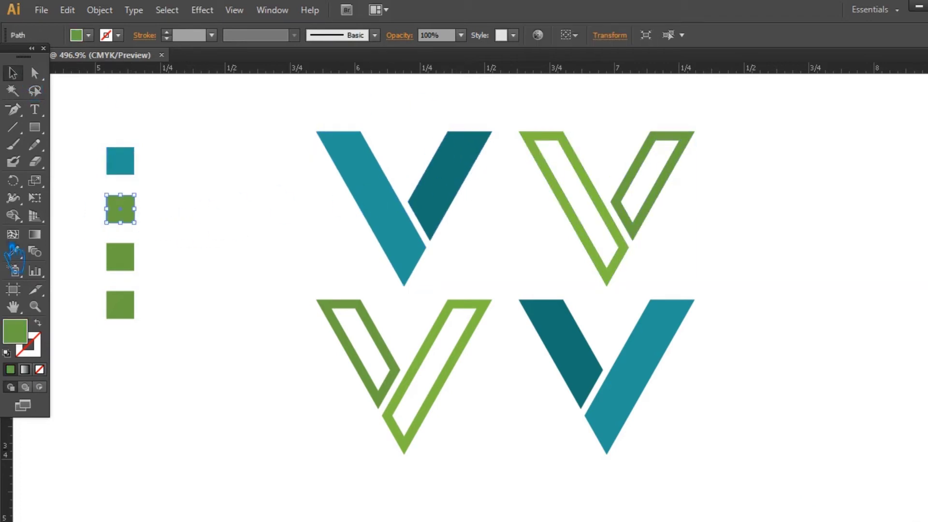
left_click(471, 161)
left_click(184, 132)
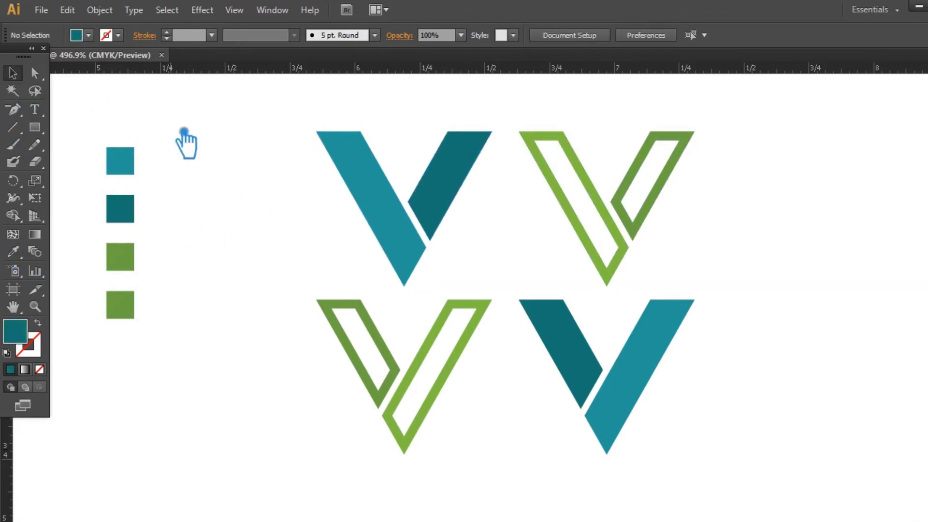
- Sample the lime green from the outlined V's long arm onto the third square
left_click(120, 256)
left_click(13, 251)
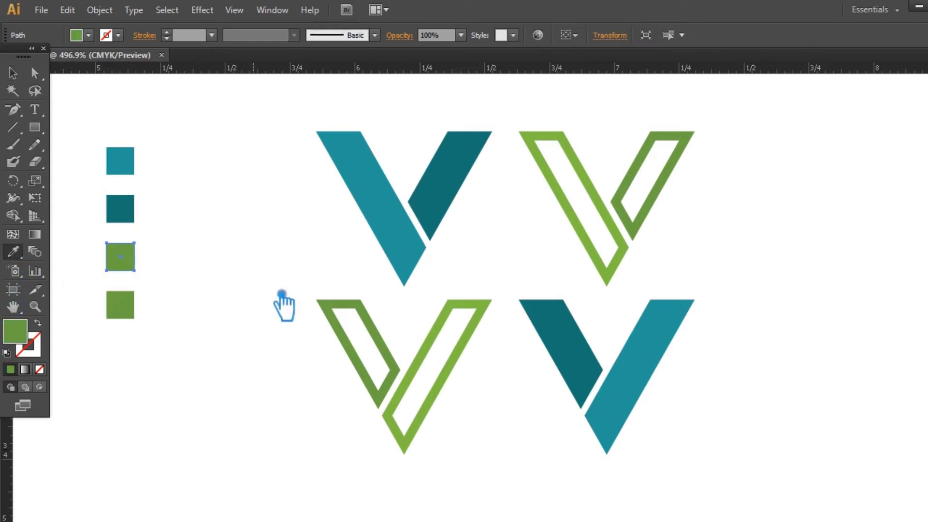
left_click(466, 363)
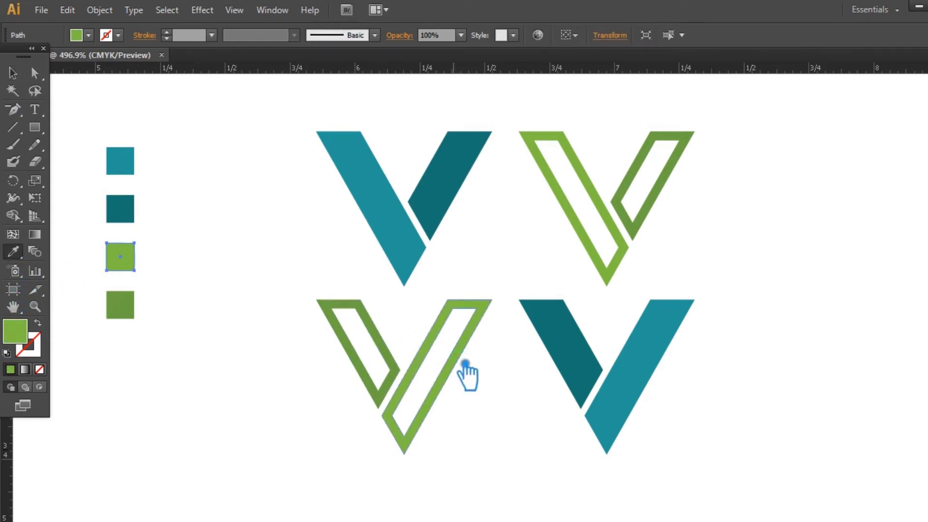
left_click(243, 317)
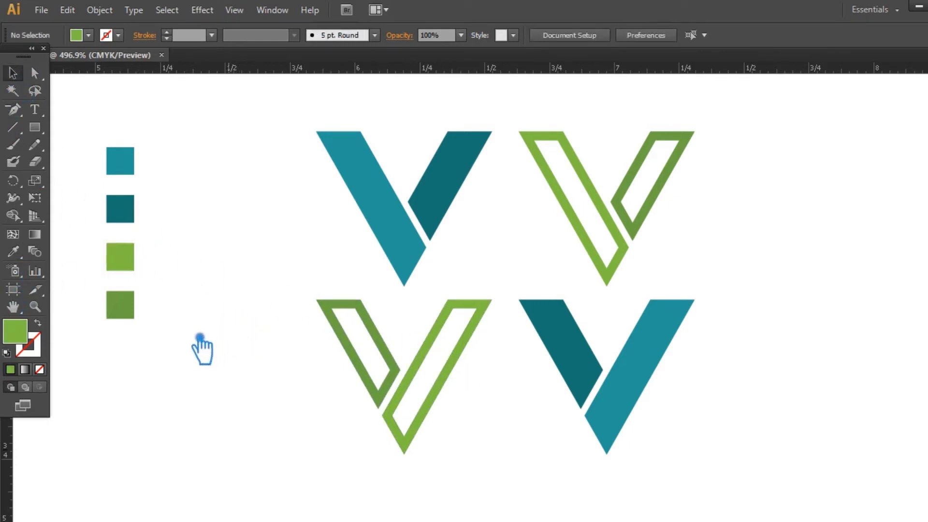
- Group the four colour squares and duplicate the column just to its right
left_click_drag(198, 340, 97, 135)
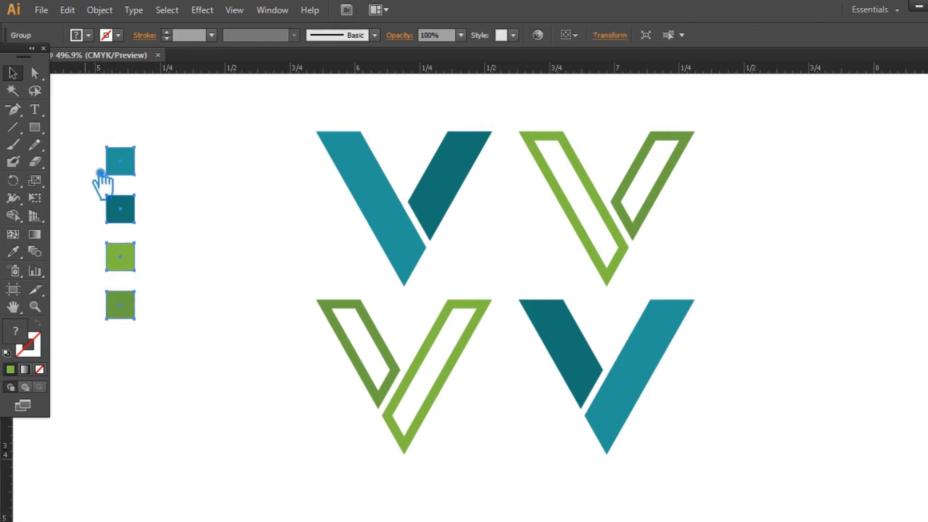
left_click(218, 274)
left_click_drag(128, 222, 178, 227)
left_click(232, 304)
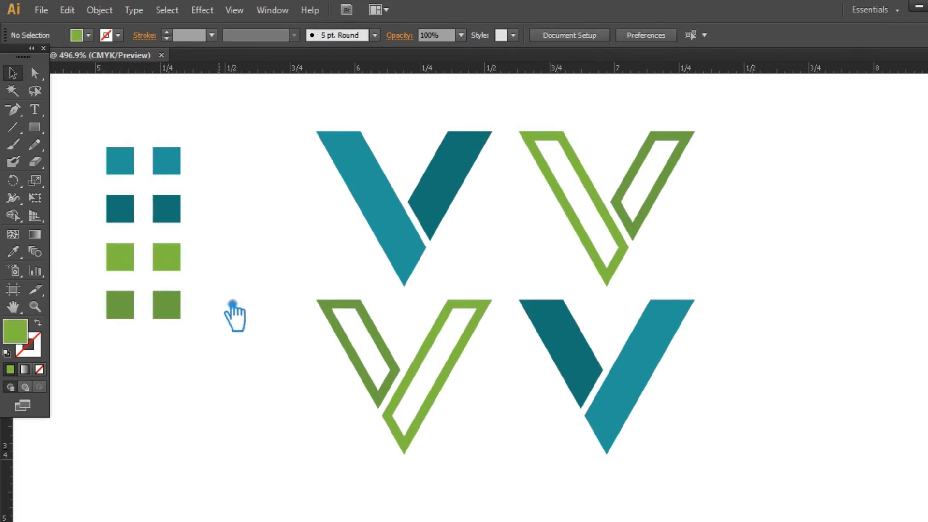
- Ungroup the copied column of colour squares
left_click(166, 213)
right_click(166, 207)
left_click(208, 292)
- Recolour the copied column's top square to a lighter, brighter teal
left_click(167, 161)
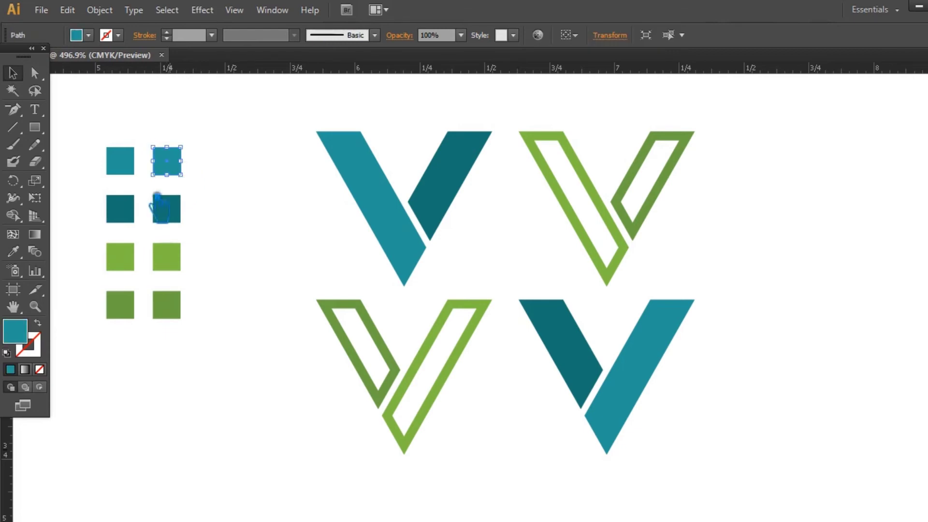
double_click(29, 338)
left_click_drag(458, 226, 433, 151)
left_click(656, 123)
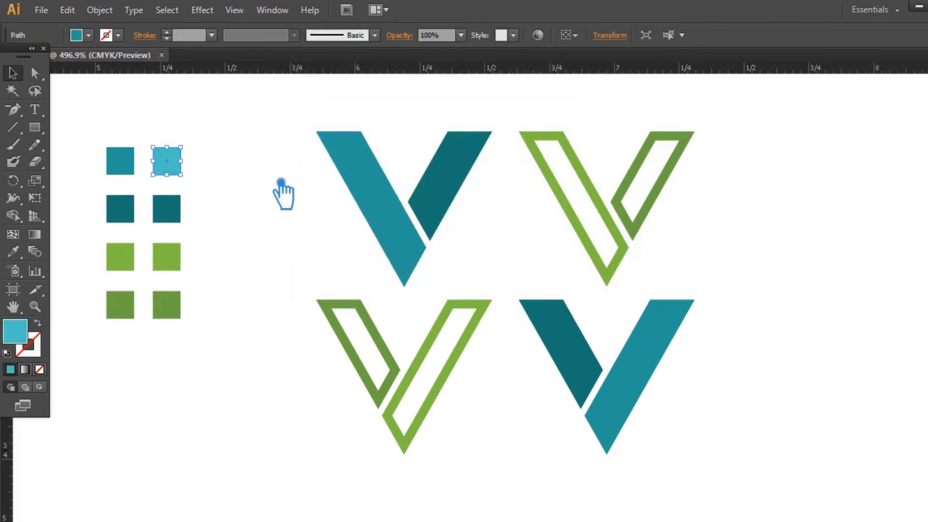
left_click(279, 183)
- Recolour the copied lime green square to the lighter yellow-green A1E551
left_click(175, 263)
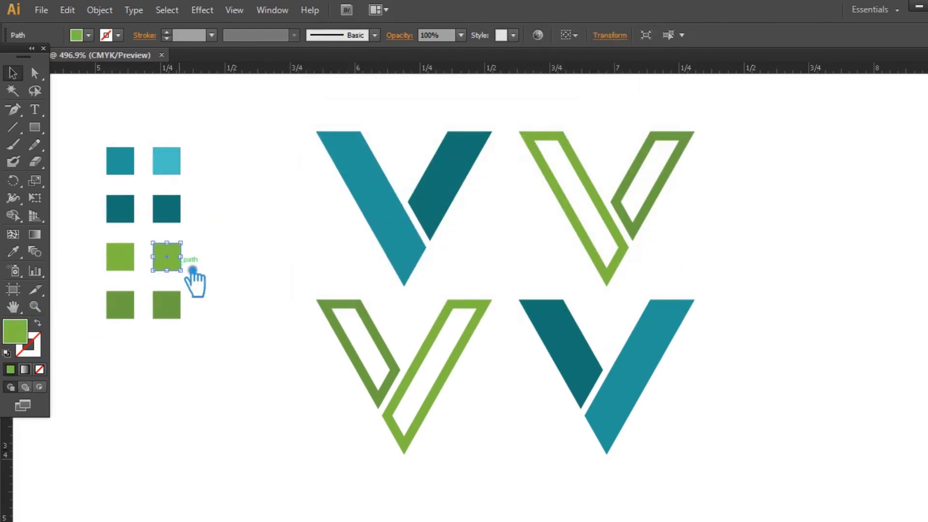
double_click(30, 337)
left_click_drag(433, 176, 432, 140)
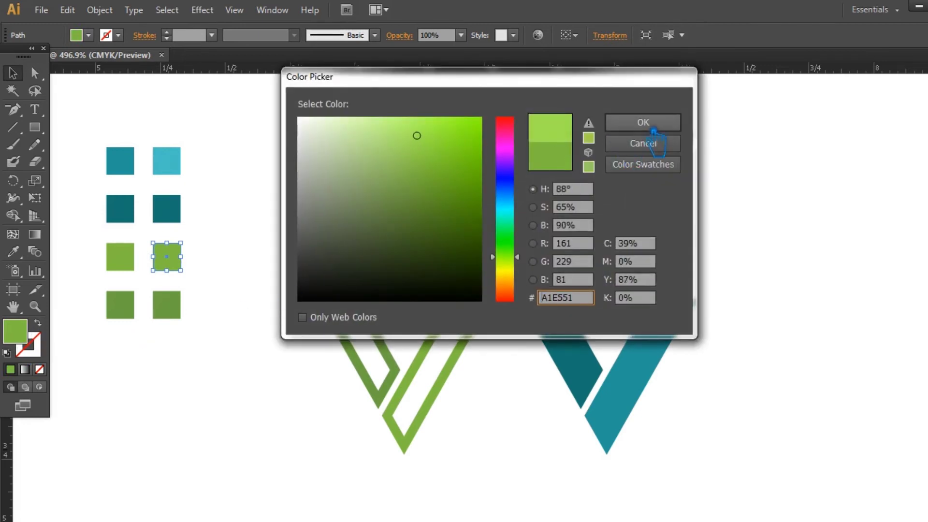
left_click(643, 123)
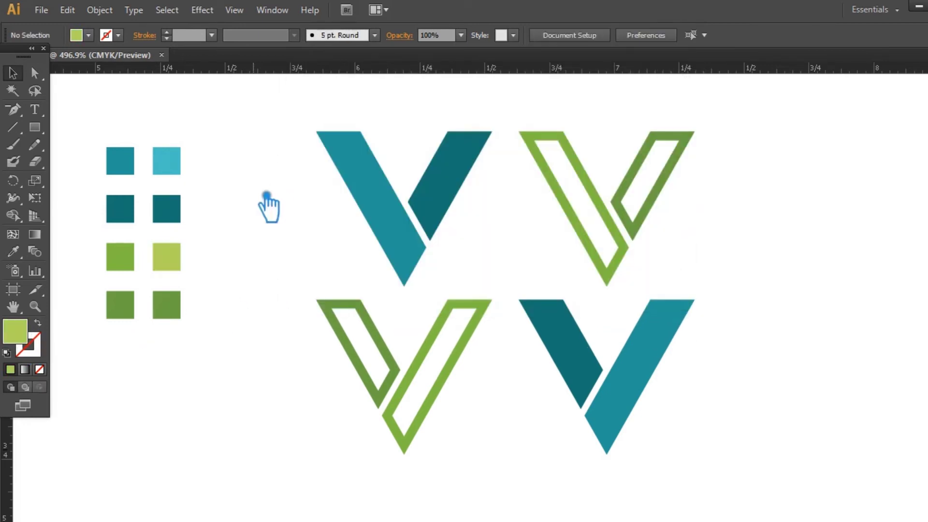
- Darken the copied column's second square to the deep teal 125B57
left_click(174, 308)
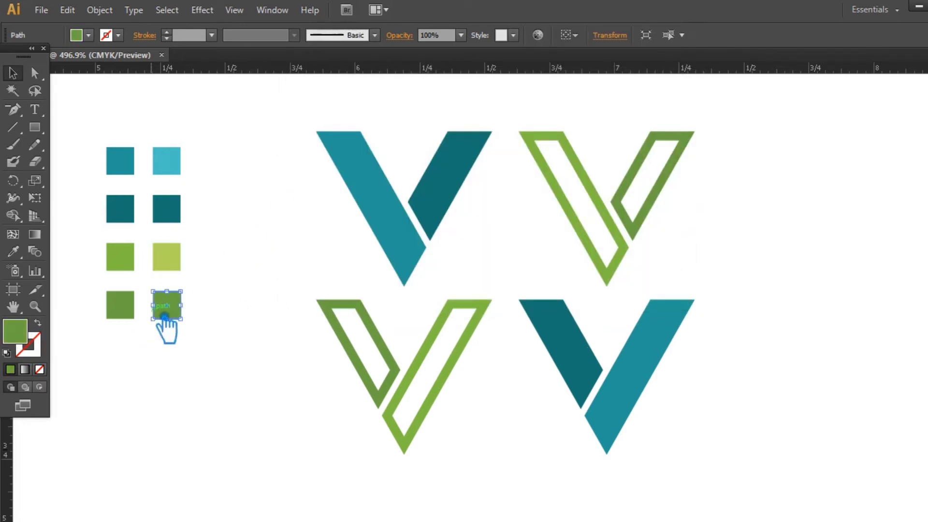
left_click(191, 209)
double_click(15, 331)
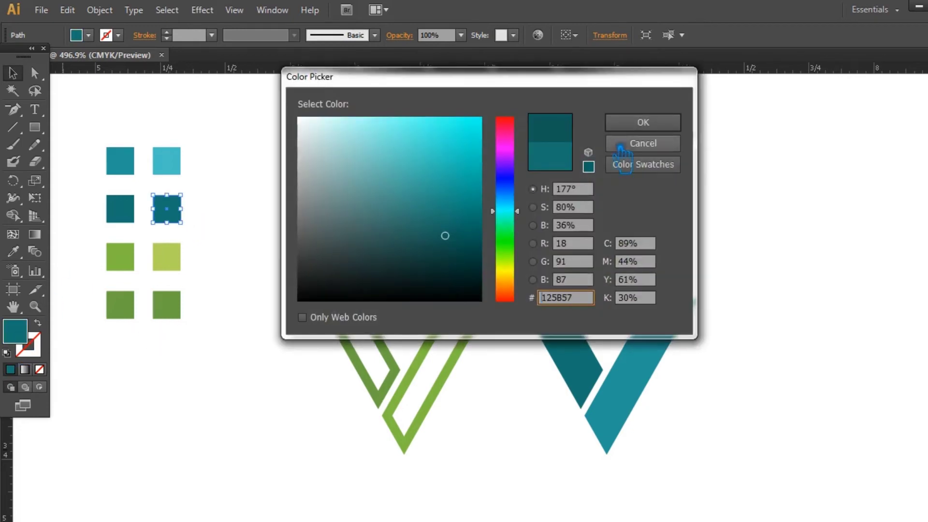
left_click(642, 122)
left_click(299, 227)
- Darken the copied column's bottom square to a deep forest green
left_click(175, 307)
double_click(15, 331)
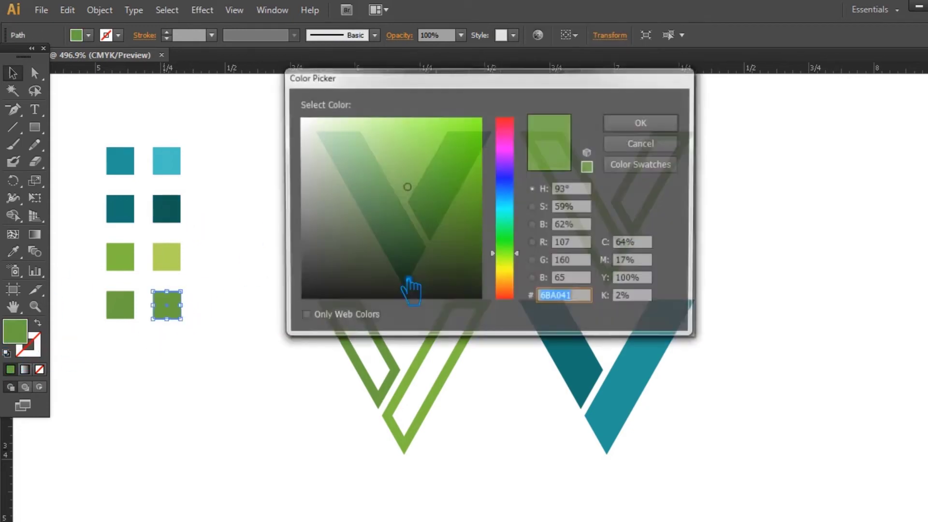
left_click(428, 219)
left_click(641, 123)
left_click(309, 234)
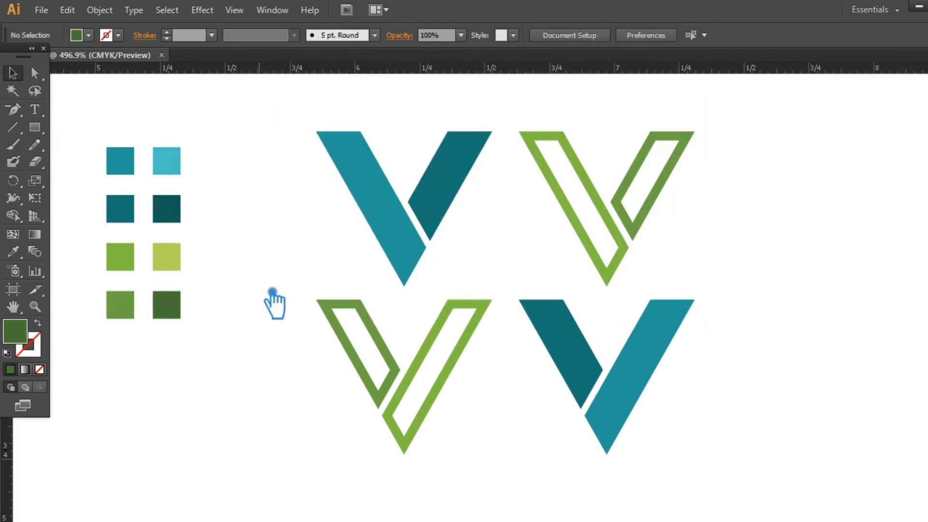
- Ungroup the lower outlined green V into its separate arms
right_click(384, 338)
left_click(410, 427)
left_click(254, 394)
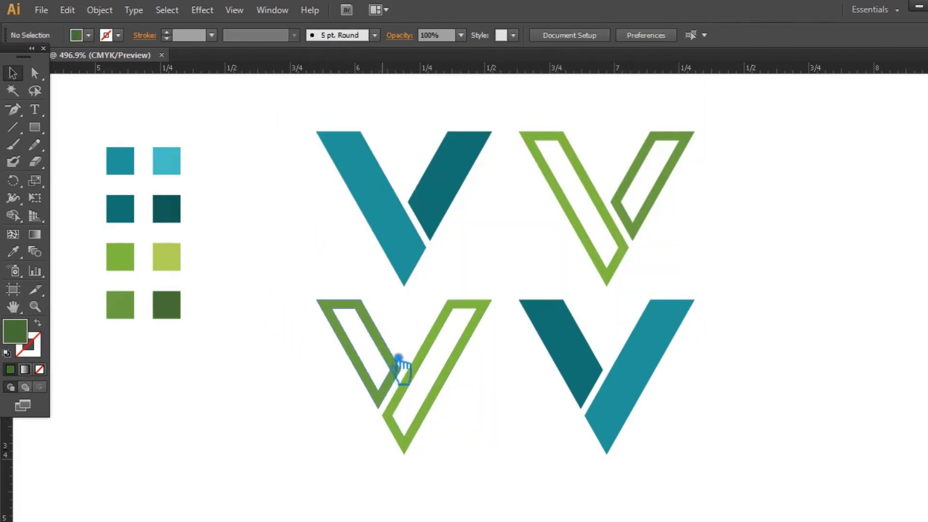
- Reflect both lower V logos together across the vertical axis
left_click_drag(696, 444, 331, 378)
right_click(564, 338)
mouse_move(621, 440)
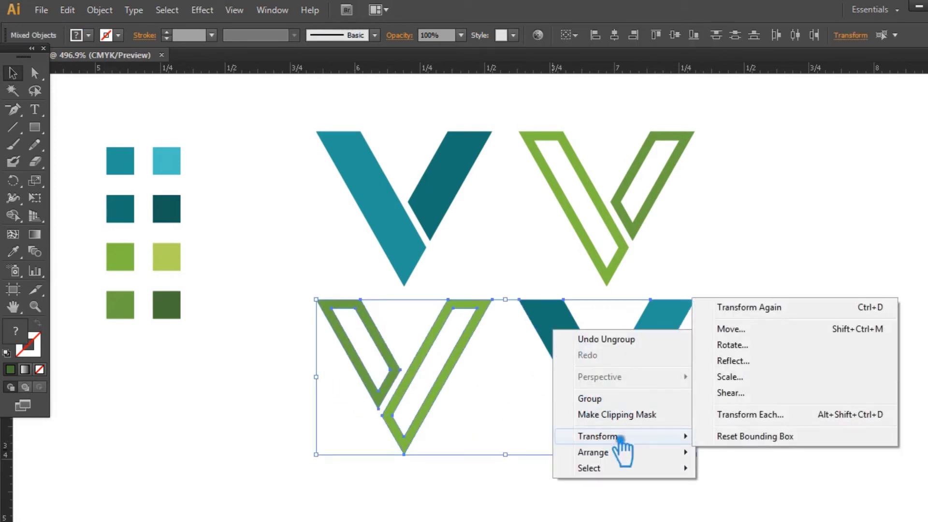
left_click(773, 362)
left_click(349, 333)
left_click(799, 379)
- Ungroup the lower teal V into its separate arms
left_click(365, 357)
right_click(355, 349)
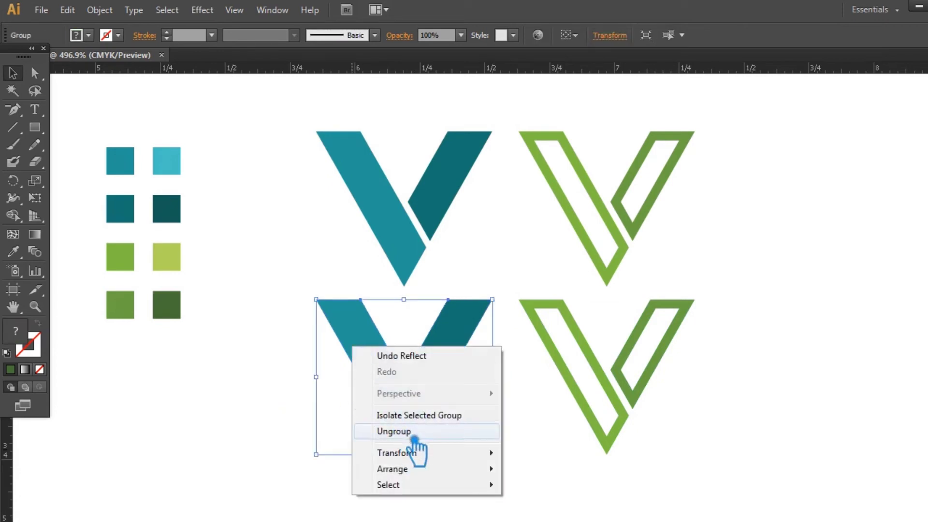
left_click(411, 432)
left_click(398, 351)
- Apply a white-to-black linear gradient along the lower teal V's left arm at about -59.3° and set its midpoint to 23.66%
left_click(368, 349)
left_click(68, 262)
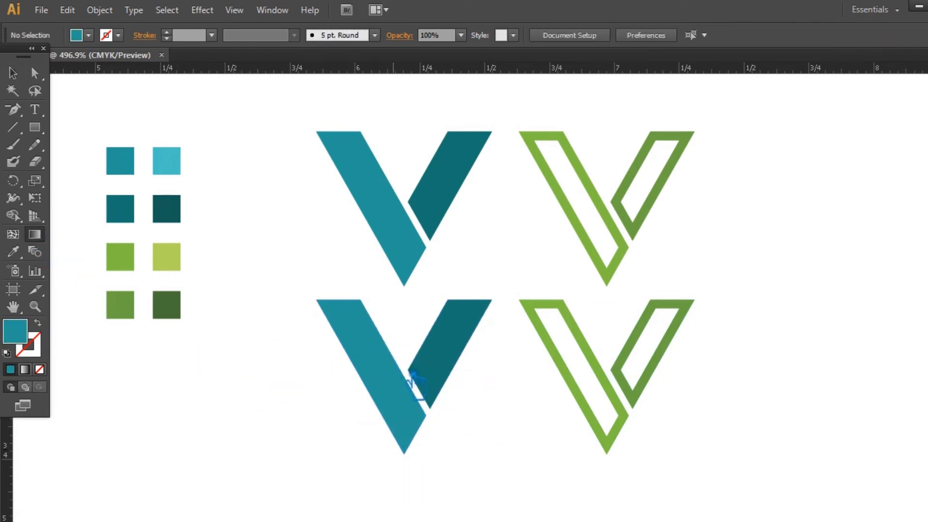
left_click(359, 324)
left_click_drag(328, 306, 423, 450)
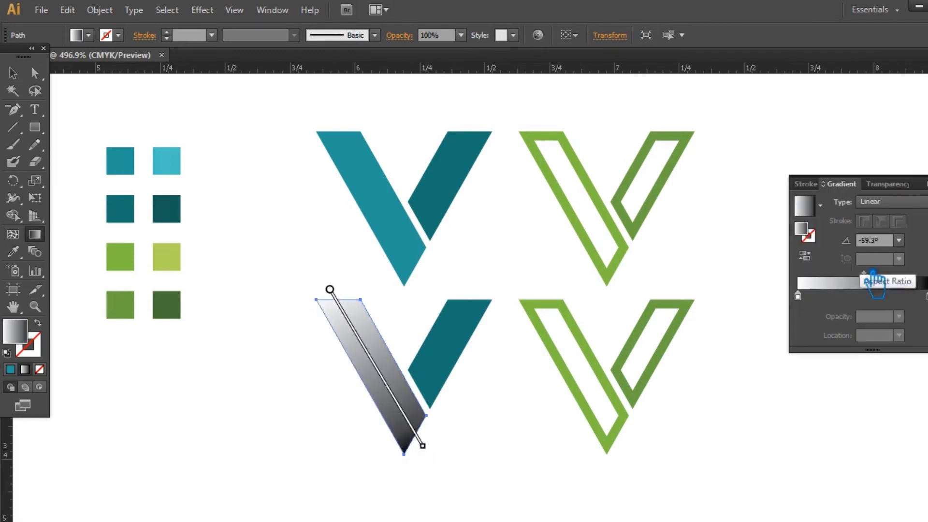
left_click_drag(866, 274, 833, 276)
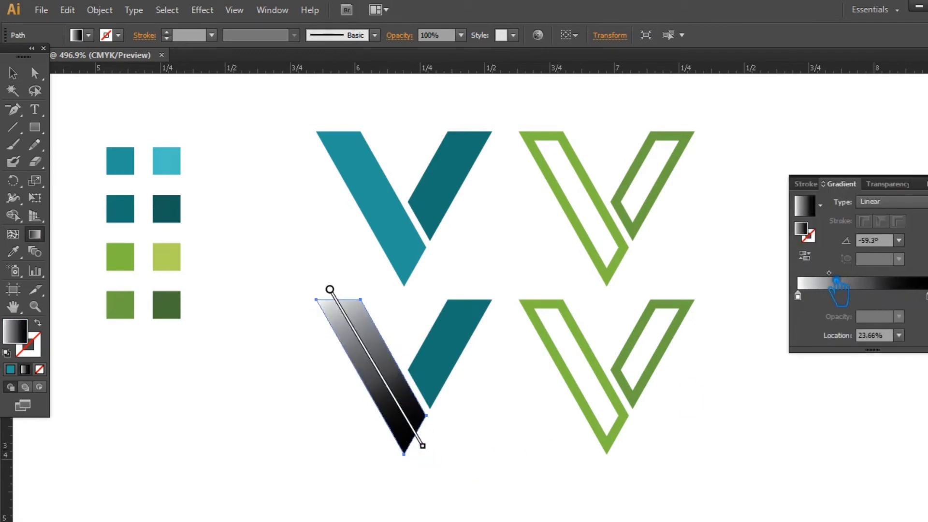
left_click(293, 234)
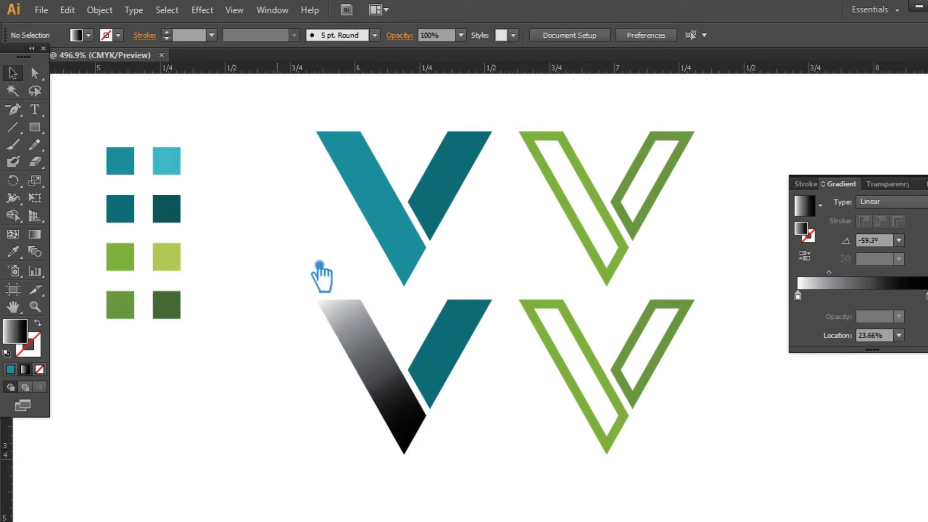
- Copy the light teal square's colour code and apply it to the starting stop of the lower V's left-arm gradient
left_click(168, 164)
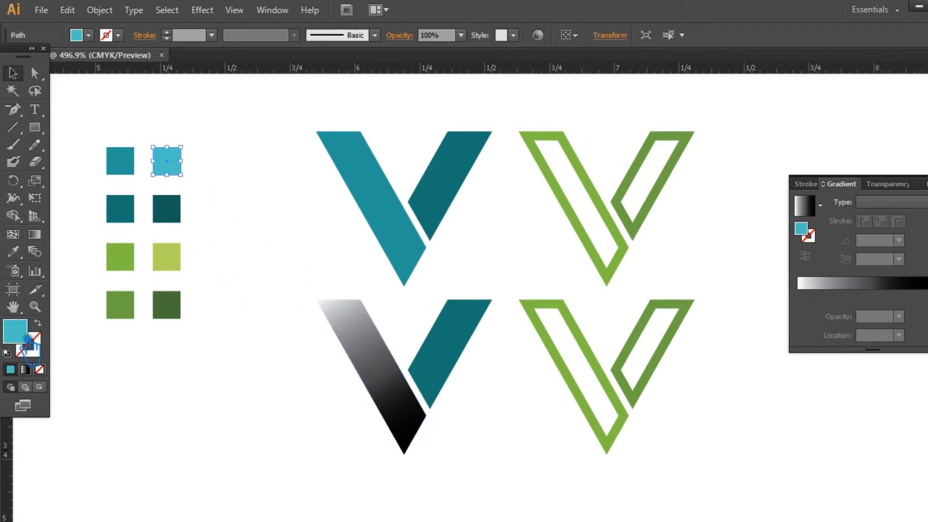
double_click(22, 333)
left_click(642, 122)
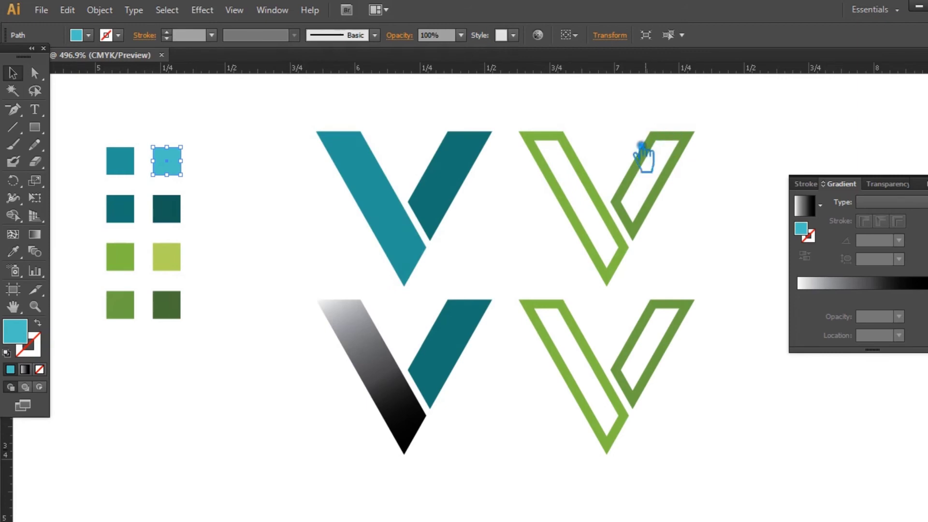
left_click(399, 356)
left_click(798, 296)
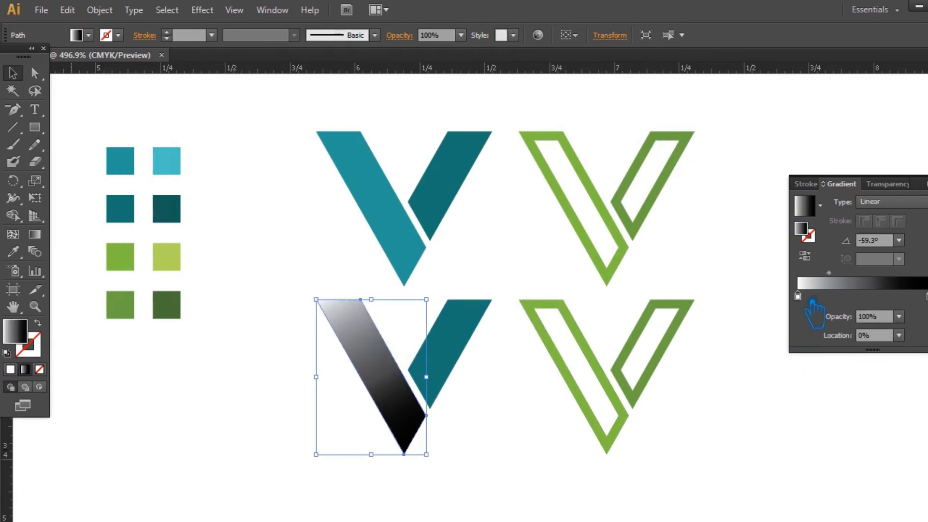
double_click(816, 234)
left_click(642, 122)
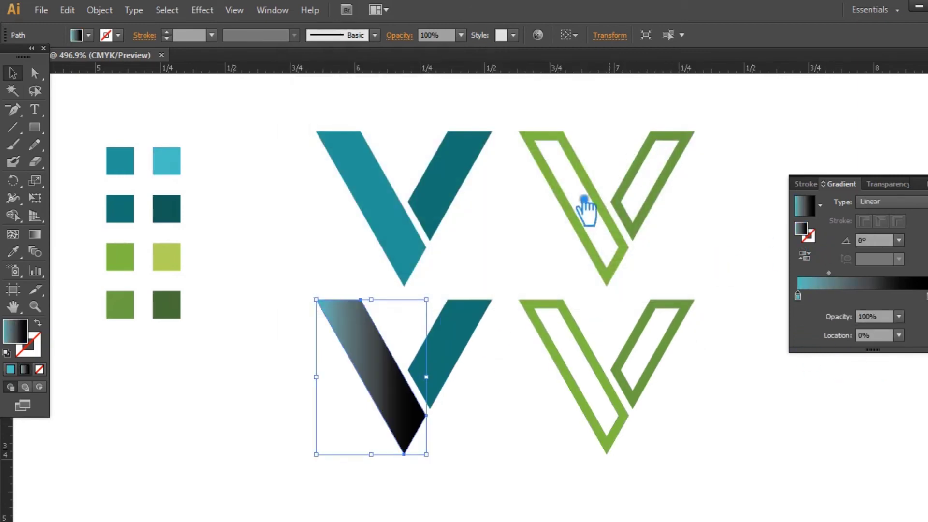
- Set the left-arm gradient's end stop to the dark teal 125B57 copied from its square and move the stop to 80.65%
left_click(167, 208)
double_click(14, 331)
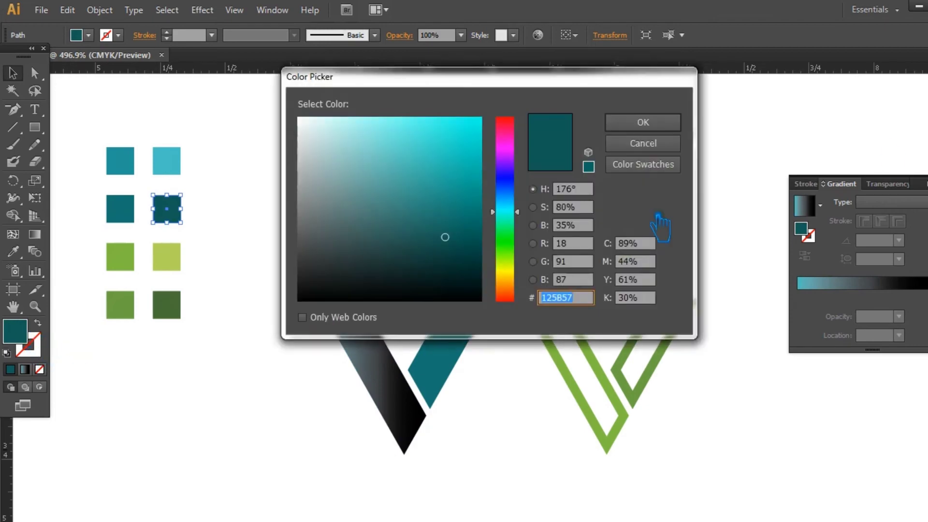
left_click(658, 143)
left_click(389, 370)
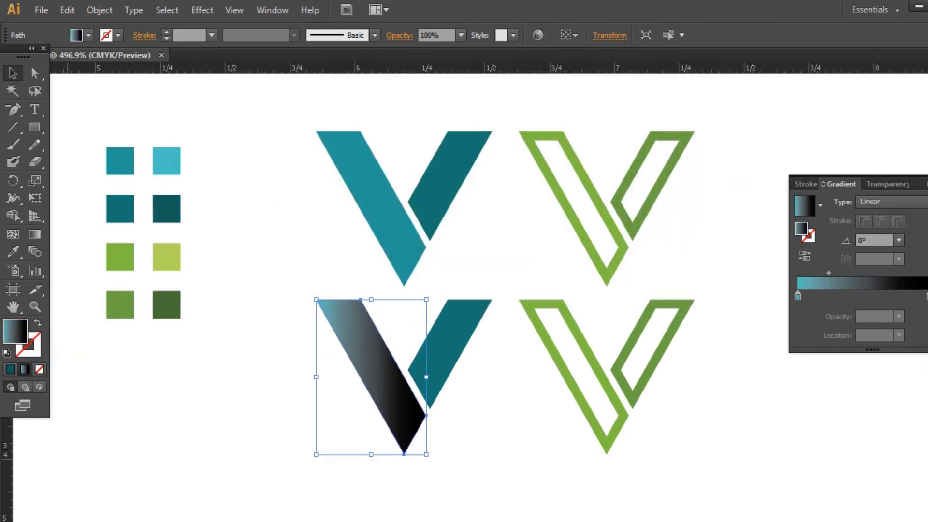
left_click(927, 296)
double_click(816, 238)
left_click(643, 122)
left_click_drag(836, 294, 904, 296)
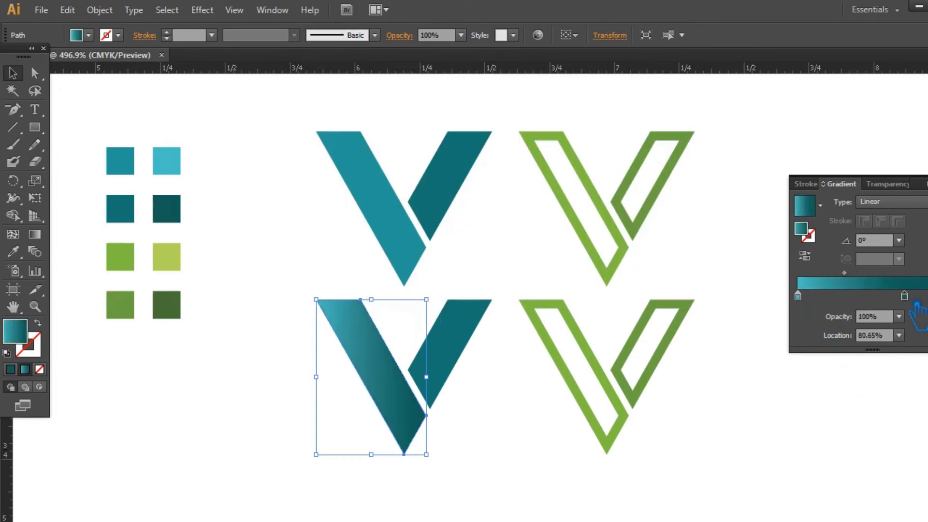
- Shift the midpoint of the lower teal V's left-arm gradient to 56.22%
left_click_drag(862, 284, 858, 273)
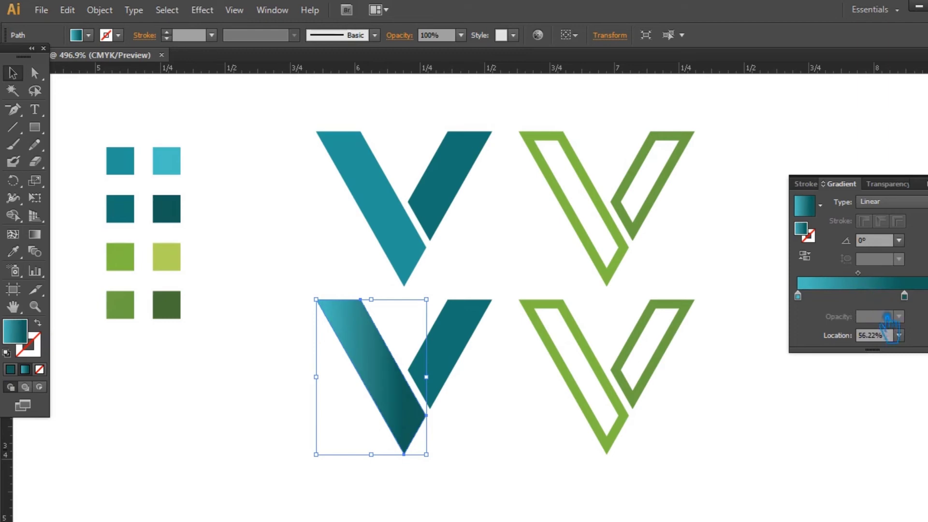
left_click(762, 437)
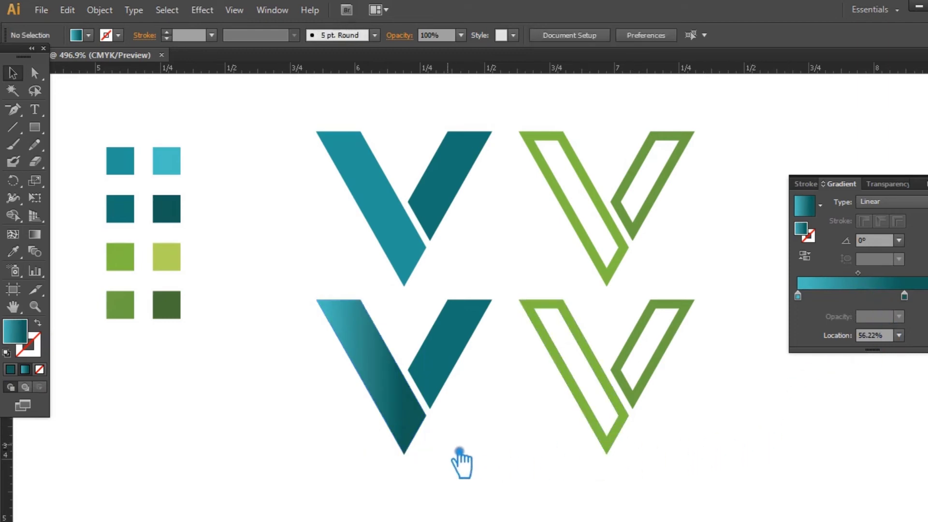
- Recolour the light teal palette square to the brighter cyan 7CFCFC and copy its colour code
left_click(175, 168)
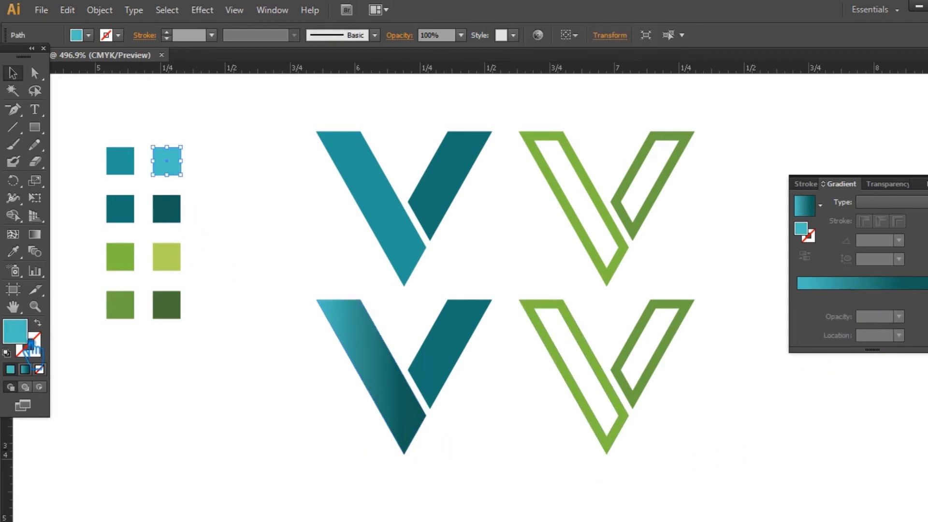
double_click(19, 337)
left_click_drag(412, 159, 392, 119)
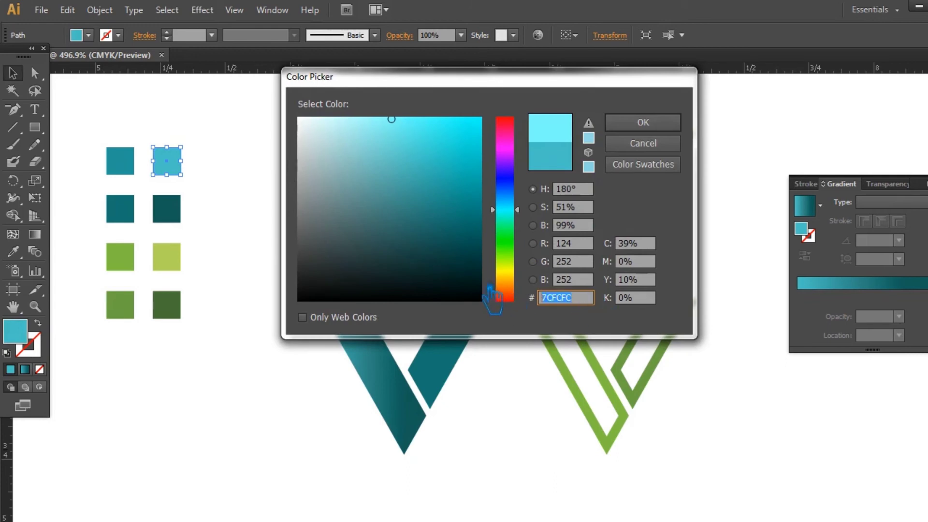
left_click(643, 122)
- Set the starting stop of the lower teal V's left-arm gradient to the copied cyan 7CFCFC
left_click(414, 321)
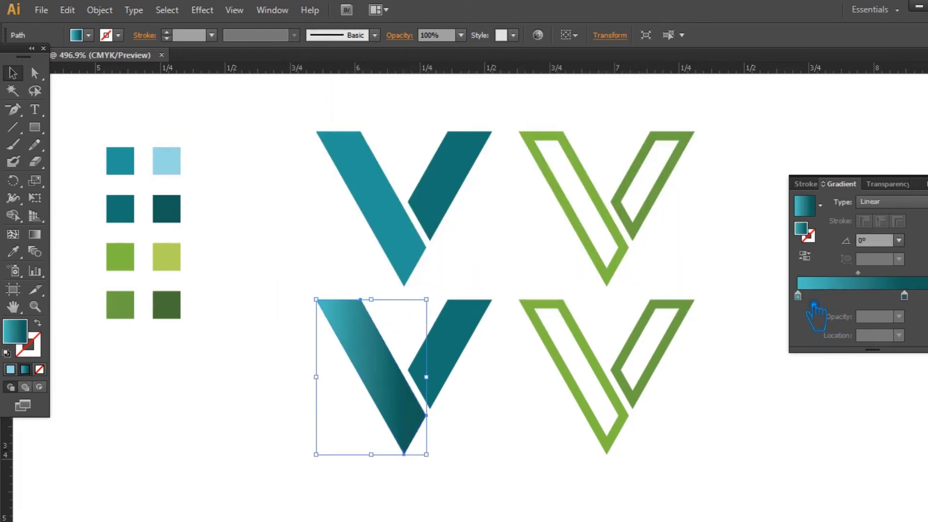
left_click(798, 296)
double_click(801, 228)
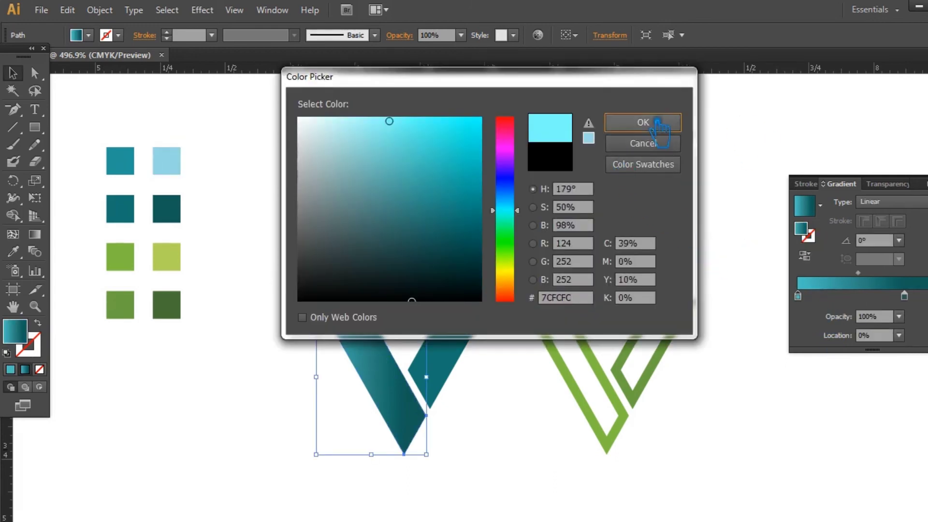
left_click(643, 122)
left_click(479, 452)
- Sample the left arm's light-to-dark teal gradient with the Eyedropper onto the right arm of the lower teal V
left_click(447, 369)
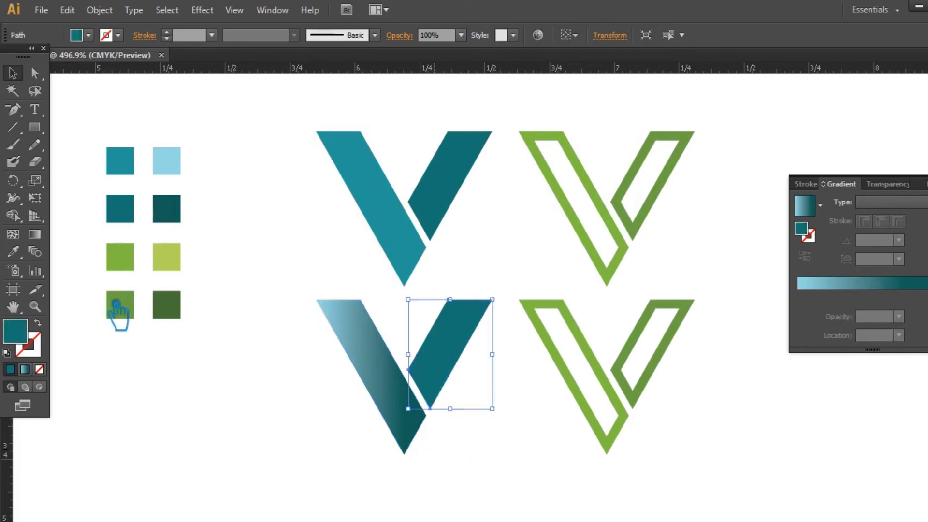
left_click(13, 251)
left_click(376, 347)
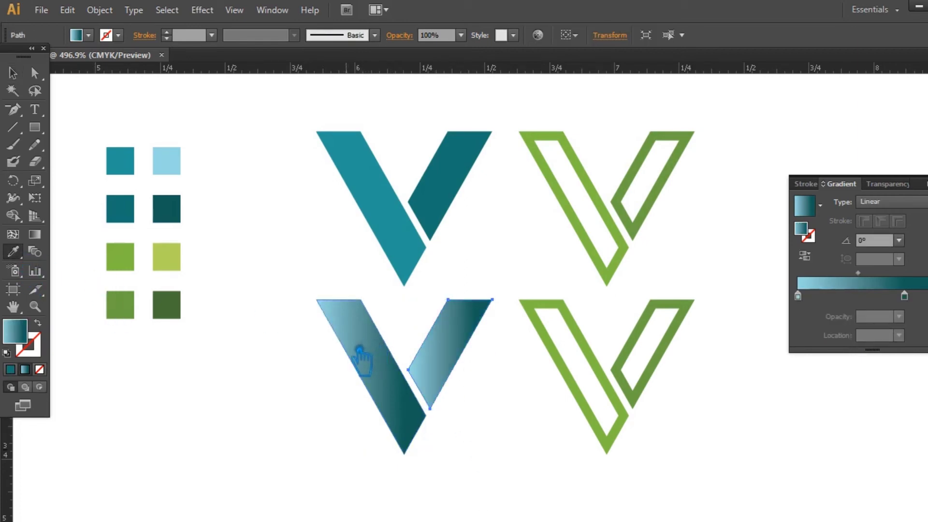
left_click(296, 176)
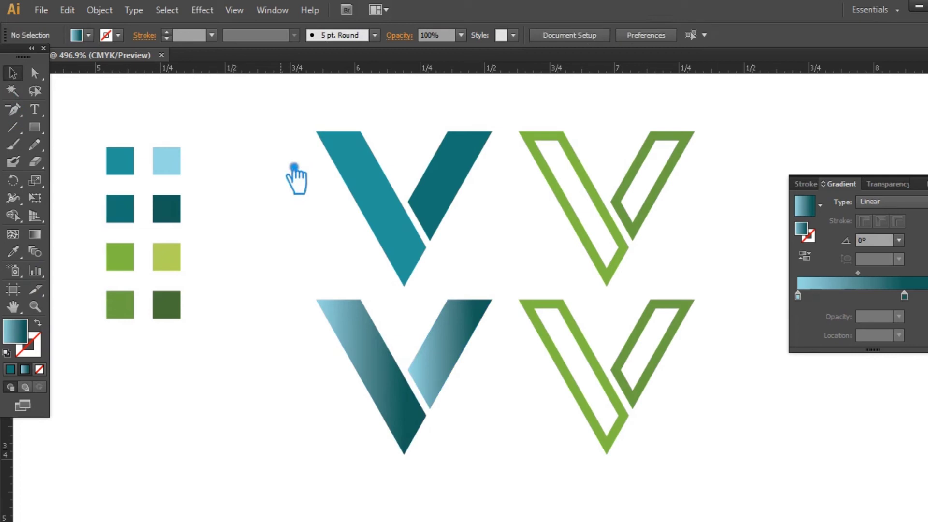
- Sample the teal gradient onto the left arm of the lower outlined V as a base for its green version
left_click(595, 416)
left_click(13, 251)
left_click(381, 350)
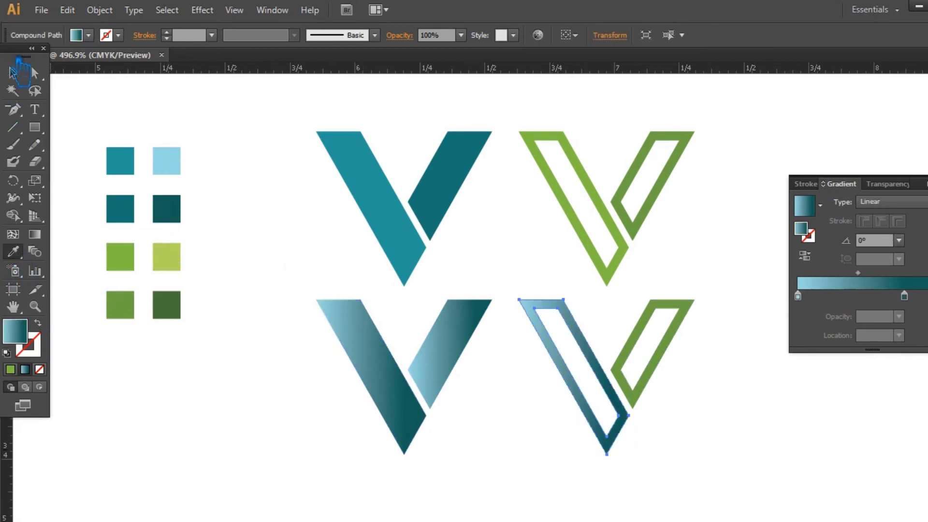
key("v")
- Copy the light green square's code B1D358 and apply it to the starting stop of the outlined V's left-arm gradient
left_click(168, 257)
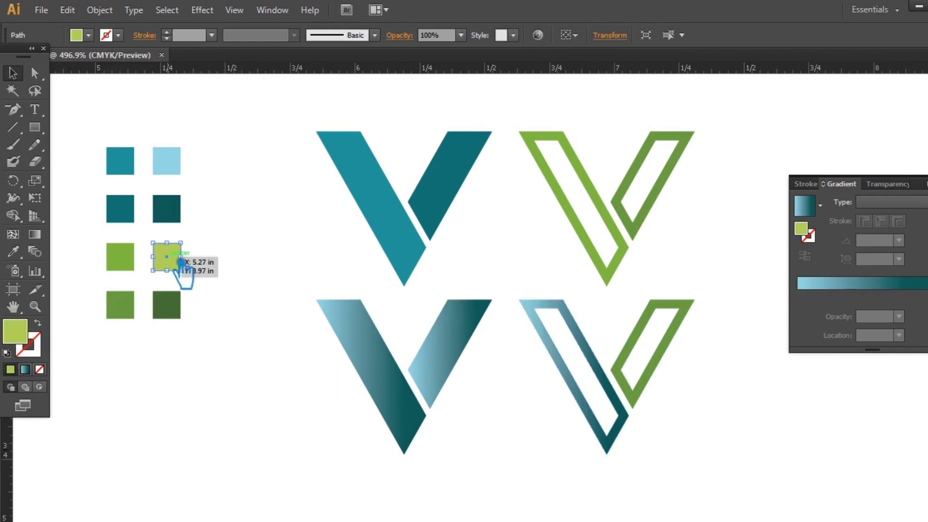
double_click(25, 337)
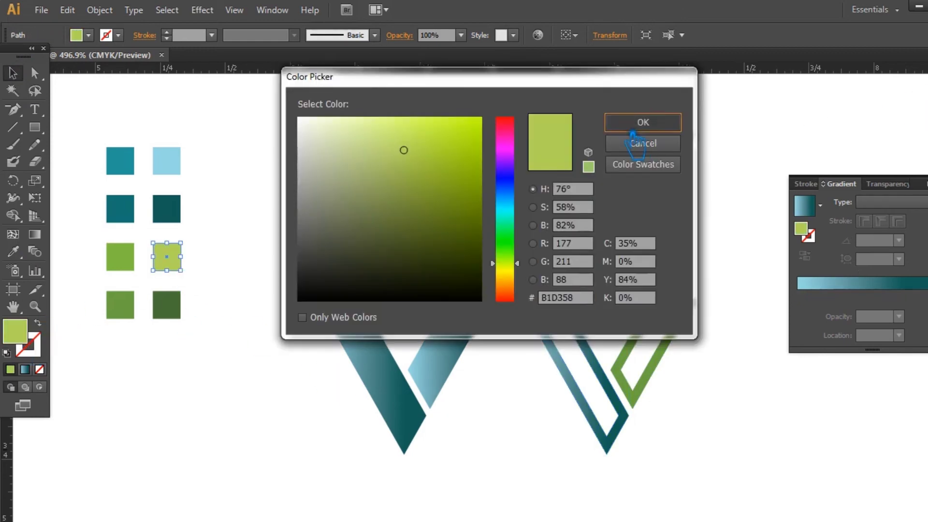
left_click(643, 122)
left_click(573, 317)
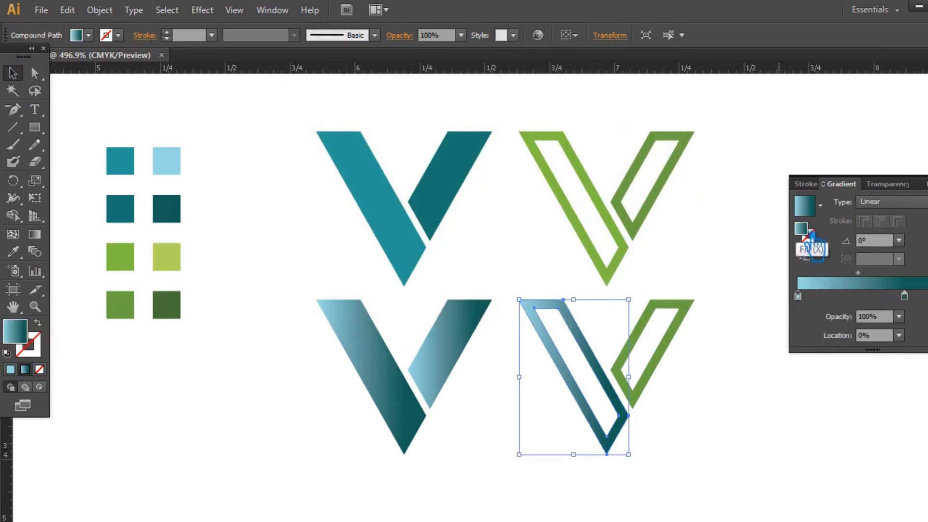
double_click(802, 231)
left_click(663, 128)
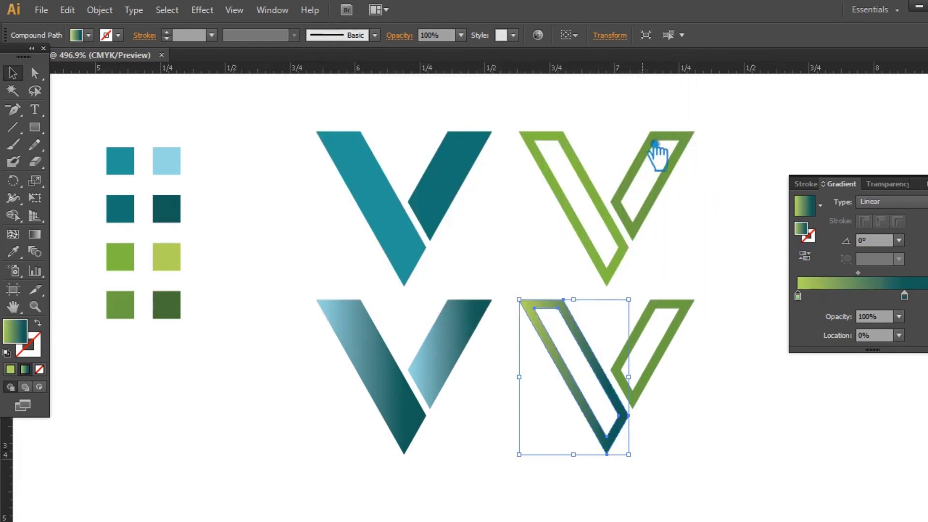
- Copy the dark green square's code 467034 and apply it to the 80.65% stop of the outlined V's left-arm gradient
left_click(170, 309)
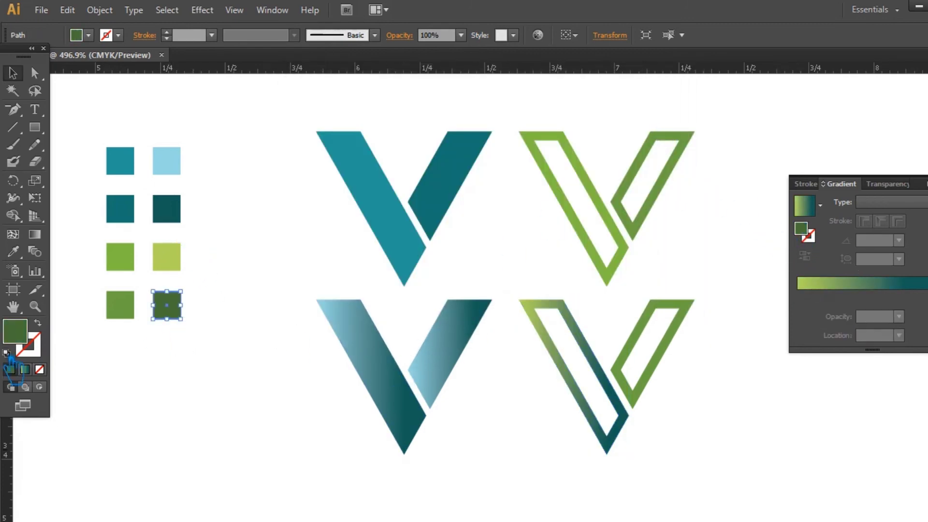
double_click(24, 339)
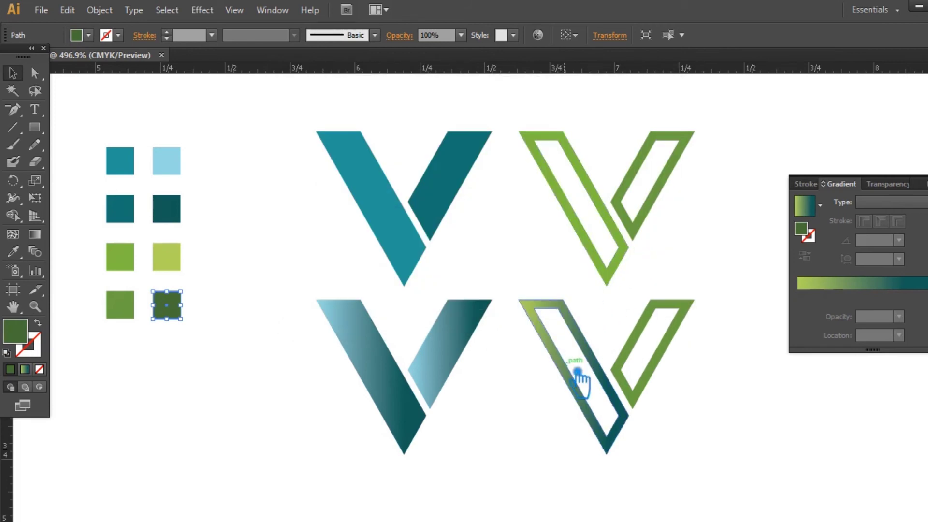
left_click(580, 379)
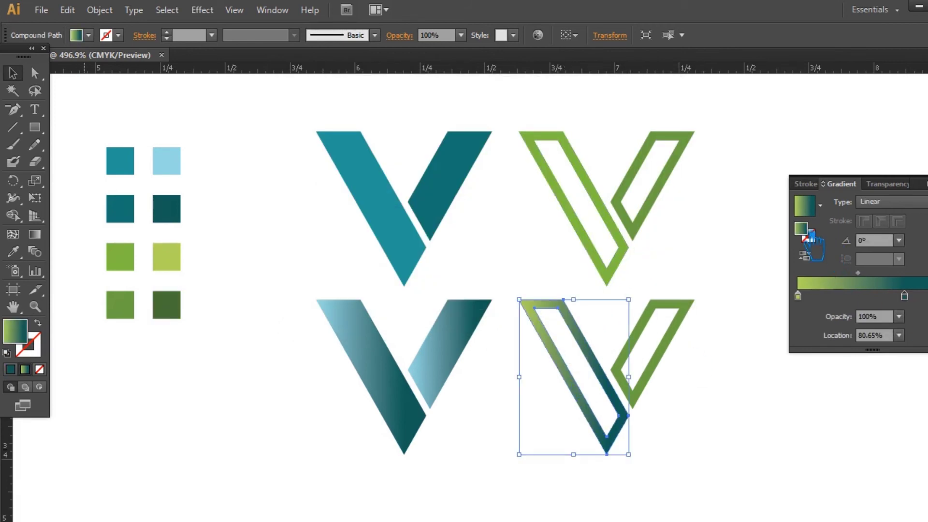
double_click(811, 236)
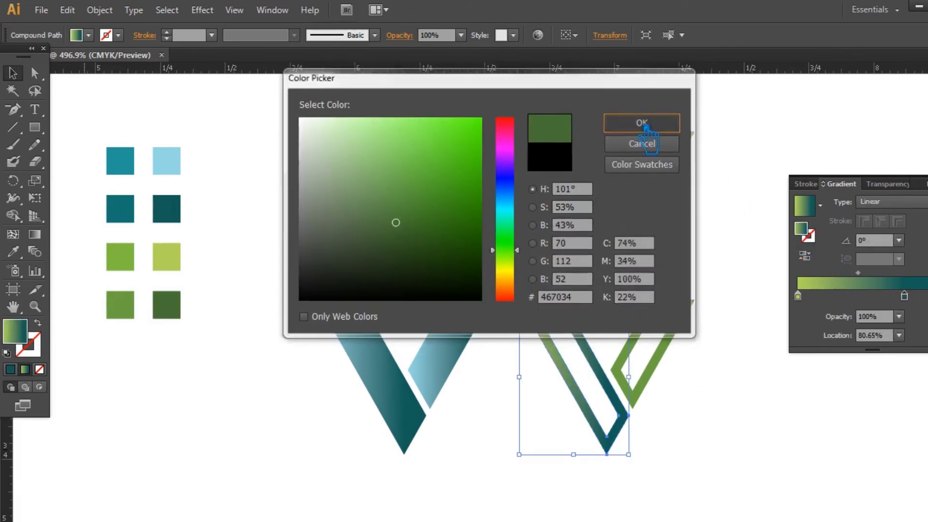
left_click(642, 120)
left_click(734, 411)
- Sample the green gradient from the outlined V's left arm onto its right arm
left_click(645, 373)
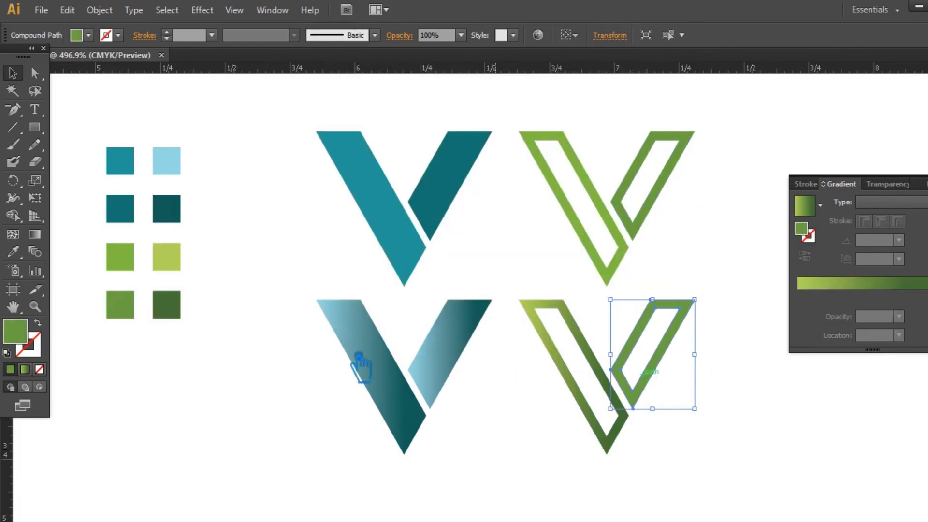
left_click(576, 384)
key("v")
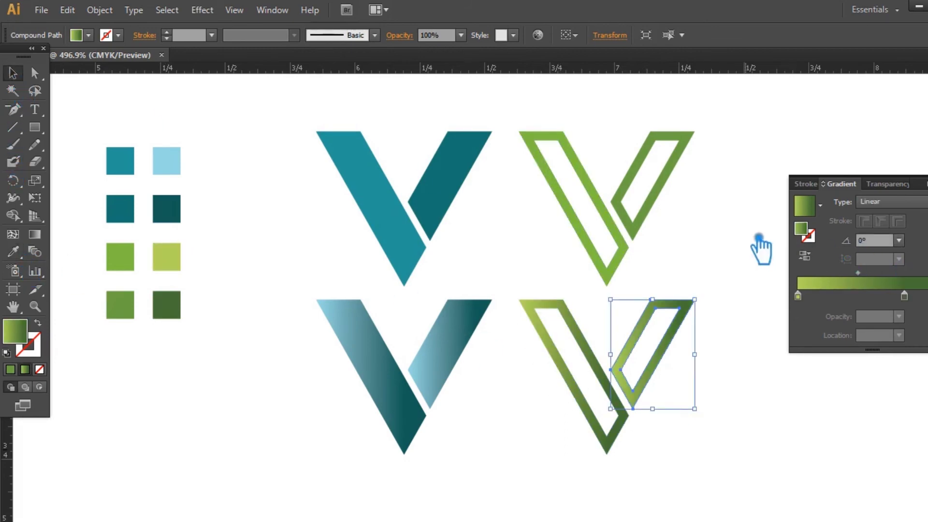
left_click(760, 240)
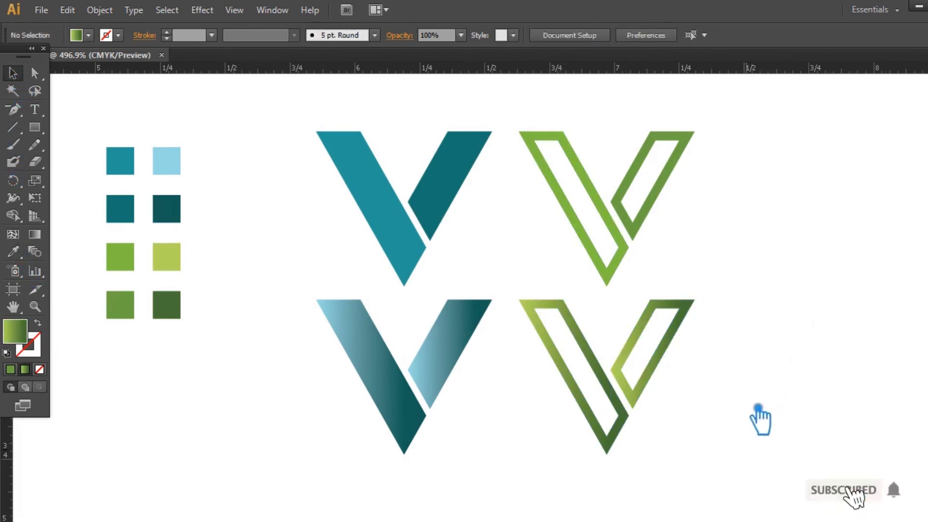
- Group the two arms of each gradient V so that each logo is one object
left_click_drag(740, 444, 575, 312)
left_click(391, 370)
left_click(683, 263)
left_click(645, 236)
left_click(583, 379)
left_click(597, 352)
- Select both solid-coloured V logos in the upper row and move them below the gradient pair
left_click(739, 265)
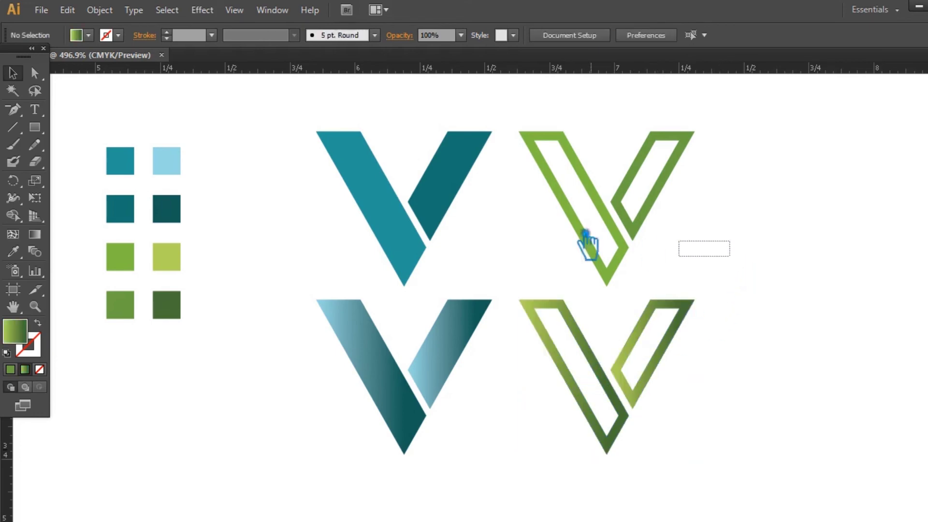
left_click(350, 182)
scroll(800, 271, "down", 1)
scroll(802, 283, "down", 2)
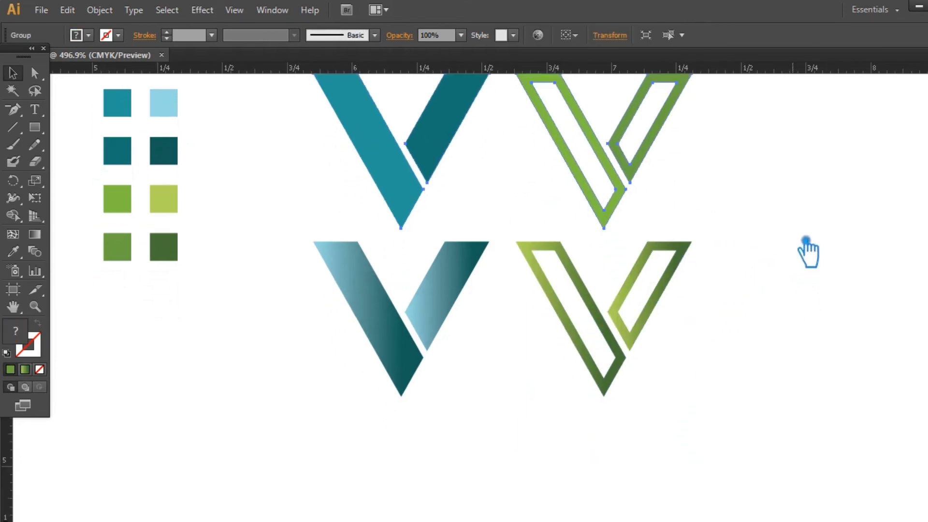
left_click(834, 253)
left_click_drag(475, 159, 507, 414)
- Move both gradient V logos up together and adjust them to leave a small gap above the solid-coloured row
left_click(454, 310)
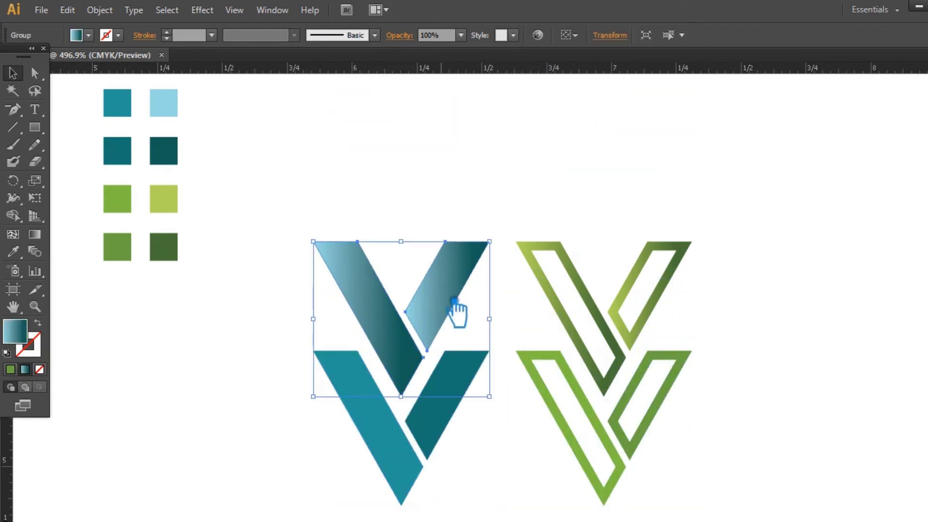
left_click(563, 290, "shift")
left_click_drag(482, 306, 480, 215)
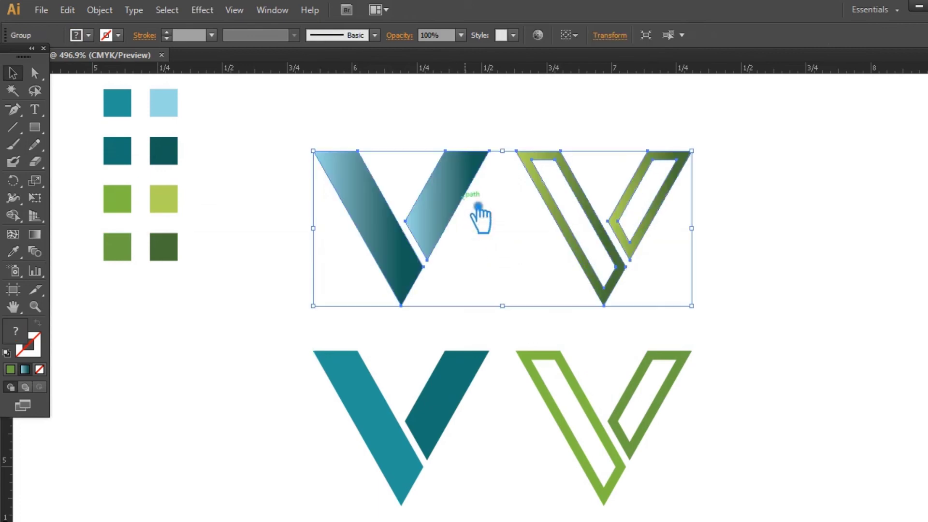
left_click(751, 309)
left_click_drag(751, 309, 762, 293)
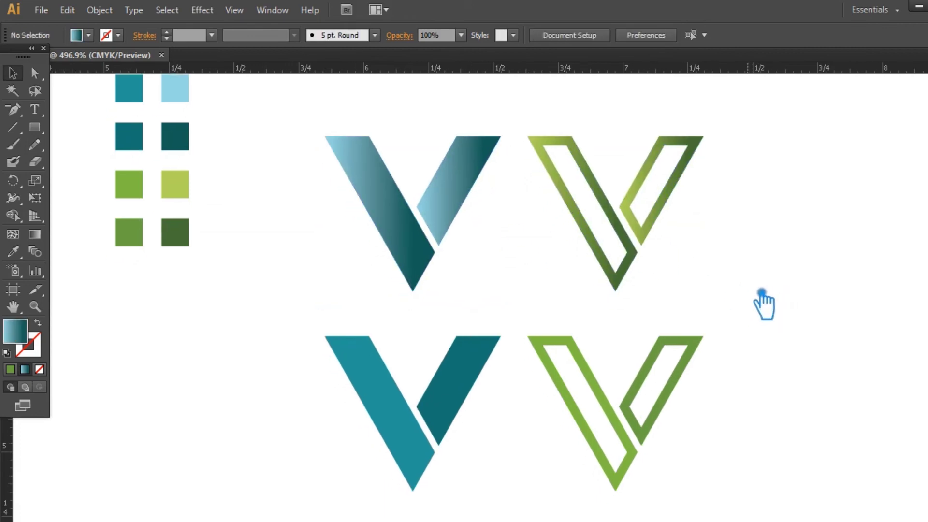
left_click_drag(464, 203, 459, 225)
left_click(787, 274)
left_click_drag(788, 273, 771, 268)
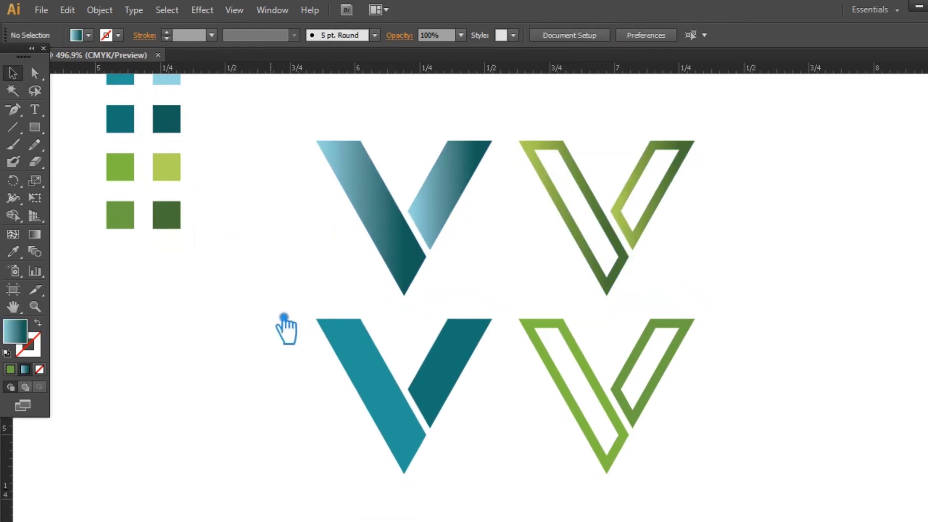
- Group the eight colour squares and move them farther left, away from the V logos
key("ctrl+minus")
key("ctrl+minus")
left_click_drag(321, 285, 209, 127)
key("ctrl+g")
left_click(189, 141)
left_click_drag(295, 236, 77, 235)
left_click(714, 286)
key("ctrl+plus")
key("ctrl+plus")
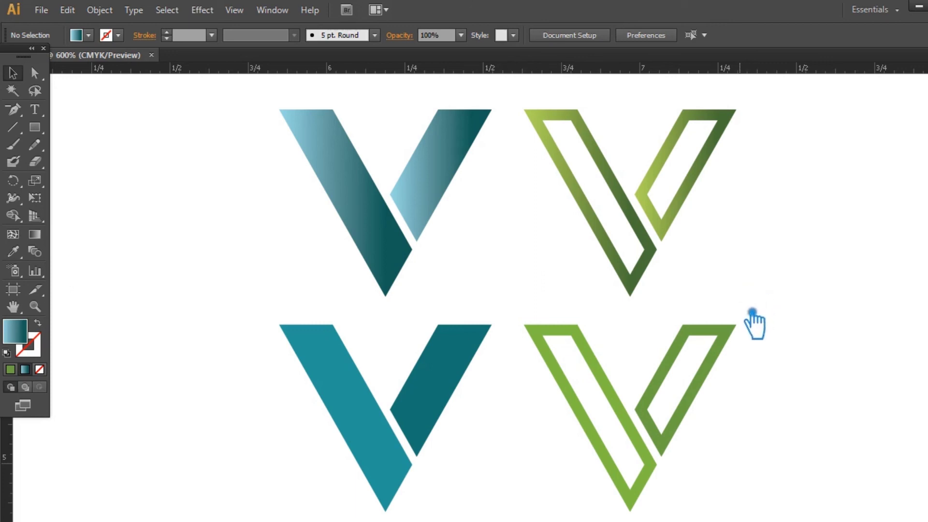
key("ctrl+minus")
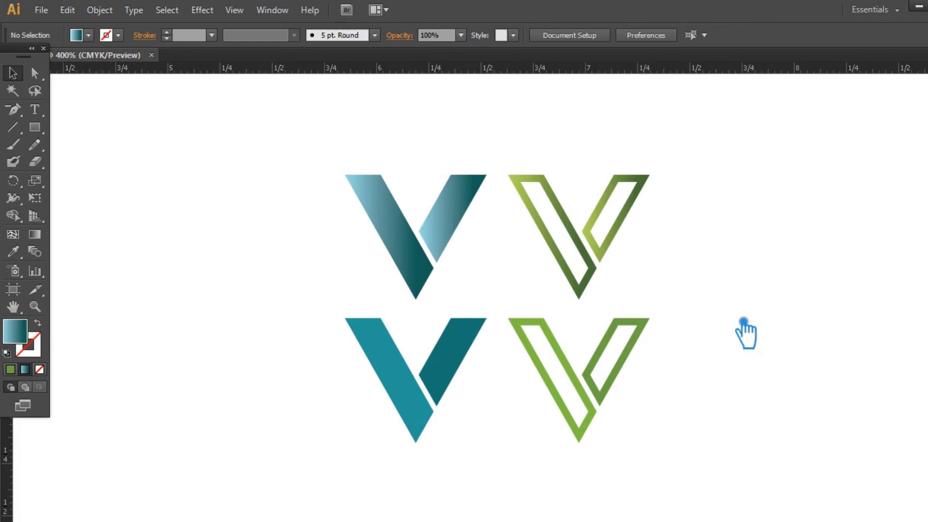
key("ctrl+minus")
key("ctrl+plus")
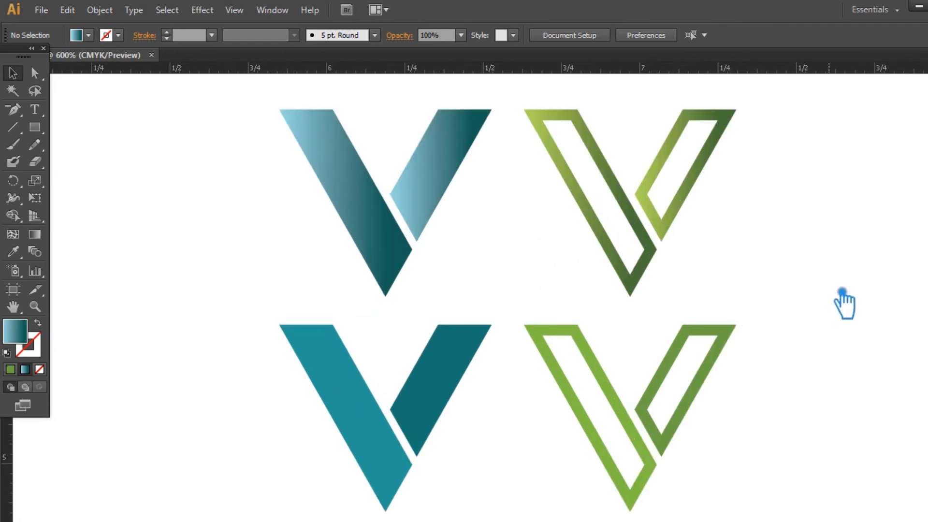
- Apply the solid V's teal gradient to the flat green outlined V in the lower row with the Eyedropper
left_click(566, 375)
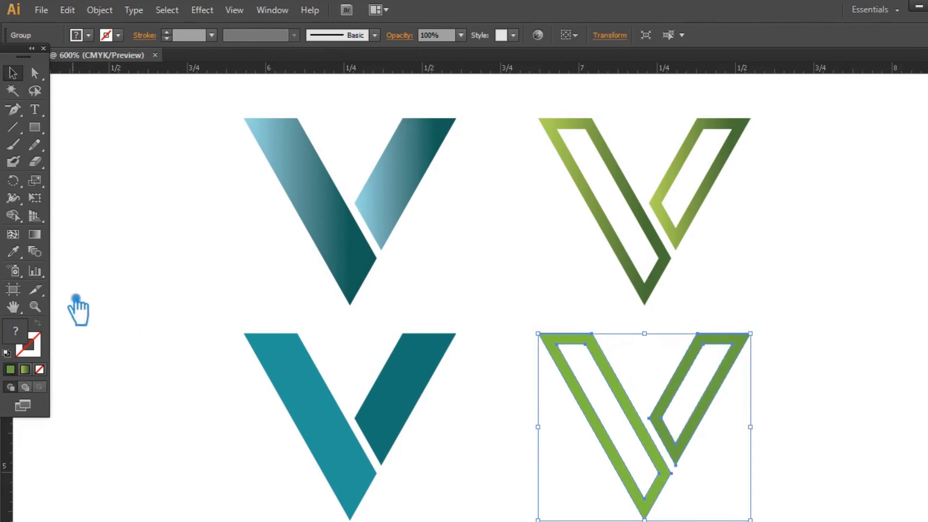
left_click(13, 251)
left_click(334, 189)
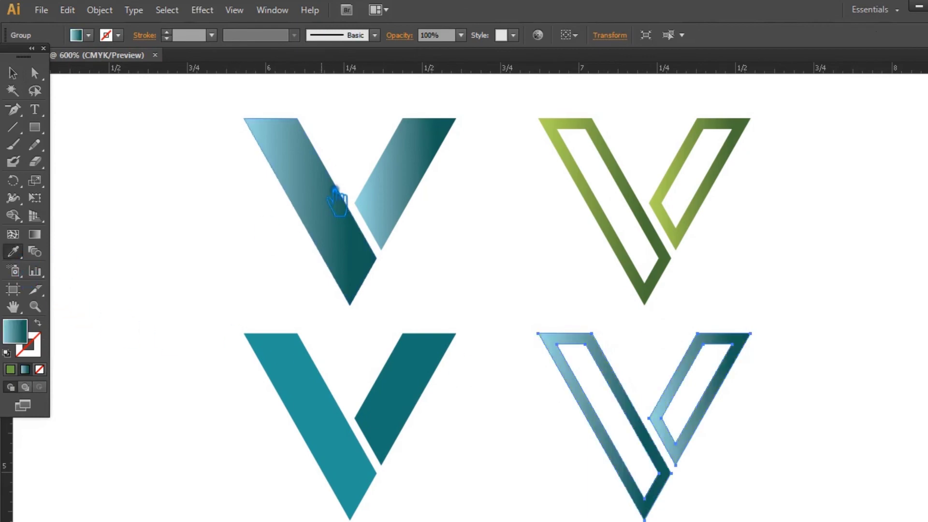
left_click(13, 73)
left_click(151, 190)
- Apply the outlined V's green gradient to the flat teal solid V in the lower row with the Eyedropper
left_click(435, 378)
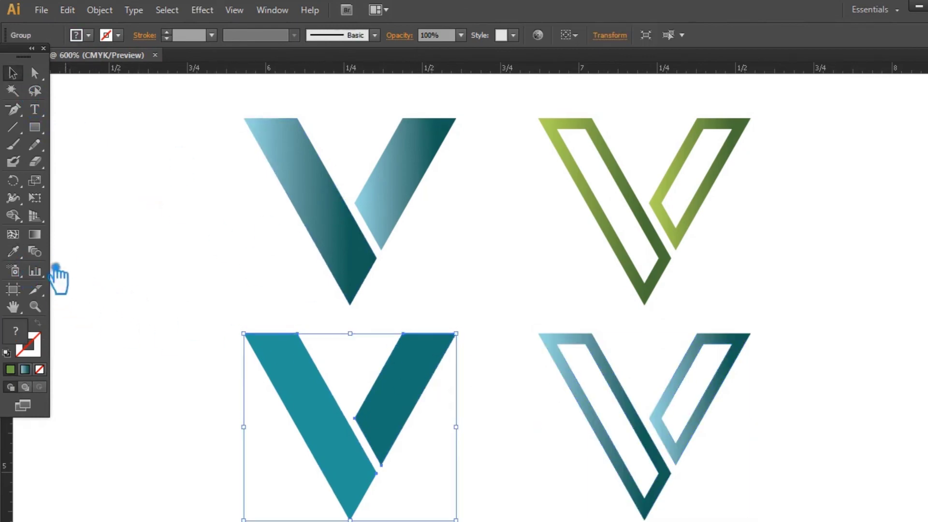
left_click(13, 251)
left_click(696, 241)
left_click(14, 72)
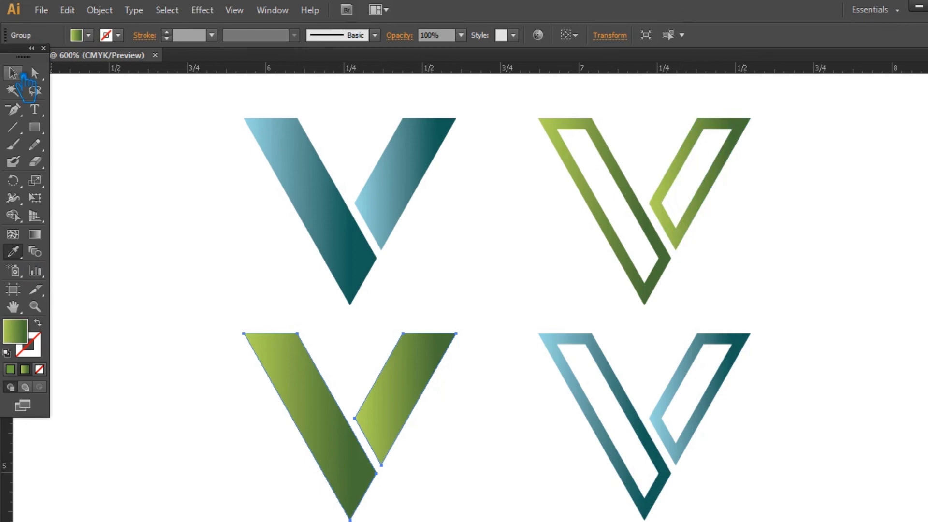
left_click(144, 174)
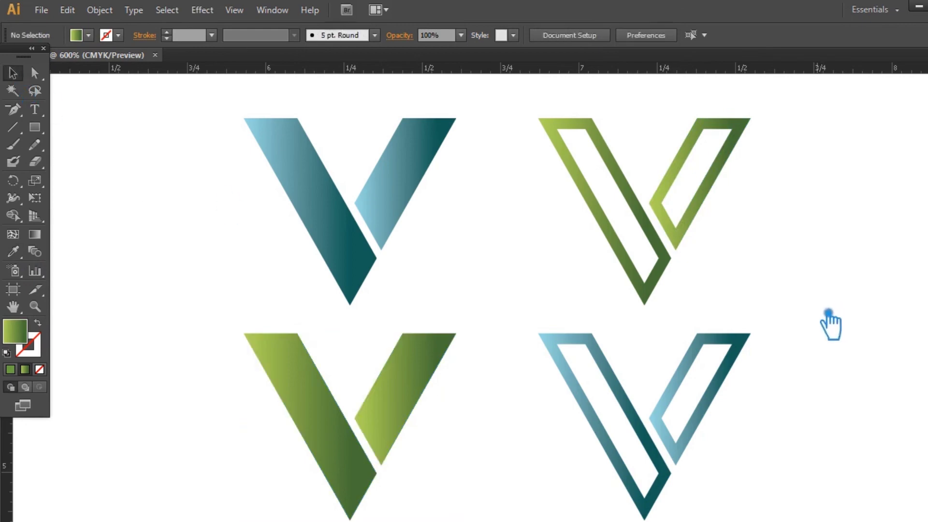
left_click_drag(820, 297, 807, 296)
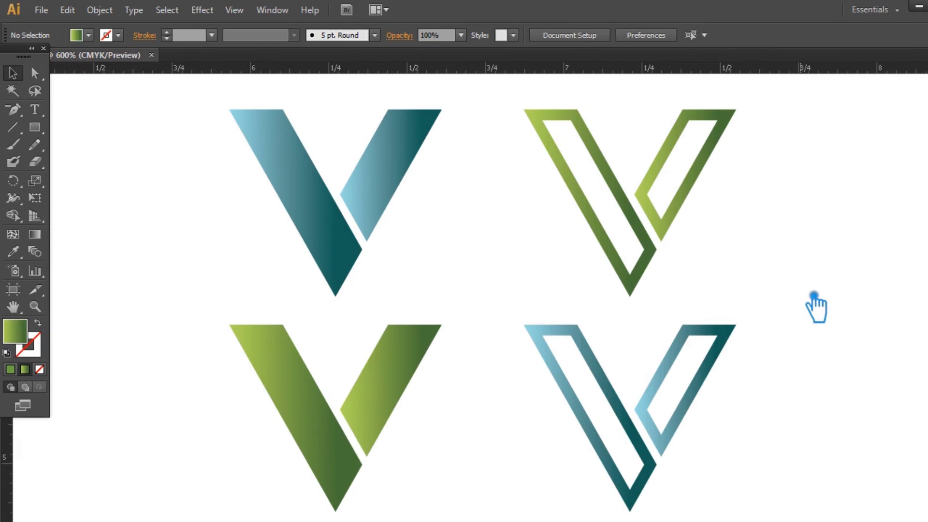